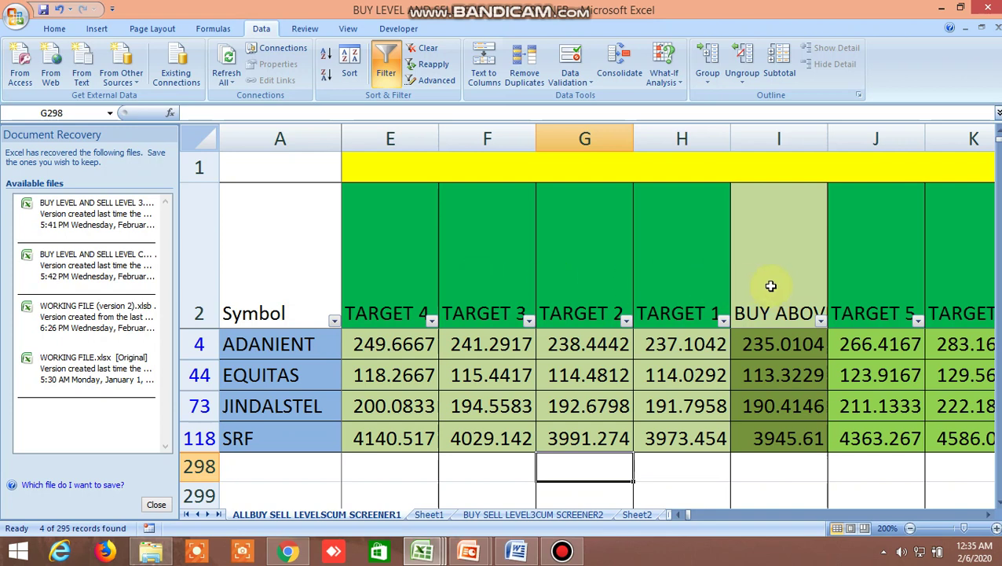
- Examine the BUY ABOVE and TARGET 1 levels of the four filtered stocks
{"action": "left_click", "coordinate": [771, 286]}
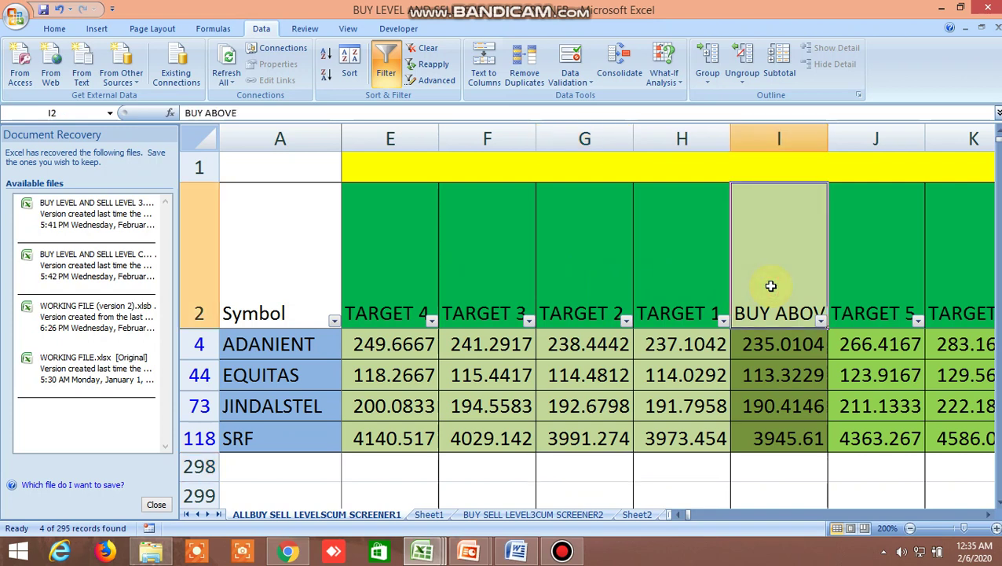
{"action": "left_click", "coordinate": [758, 468]}
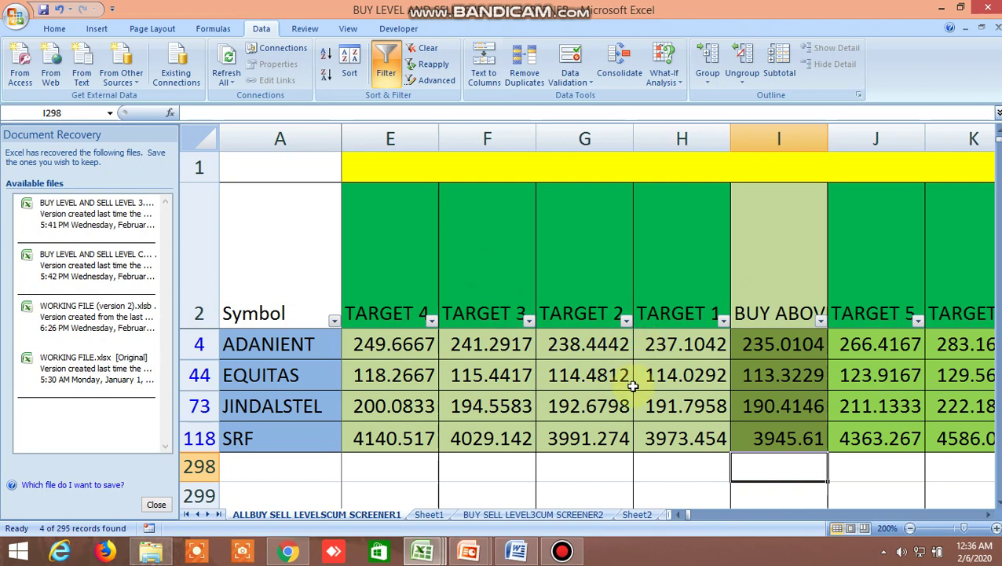
{"action": "left_click", "coordinate": [664, 469]}
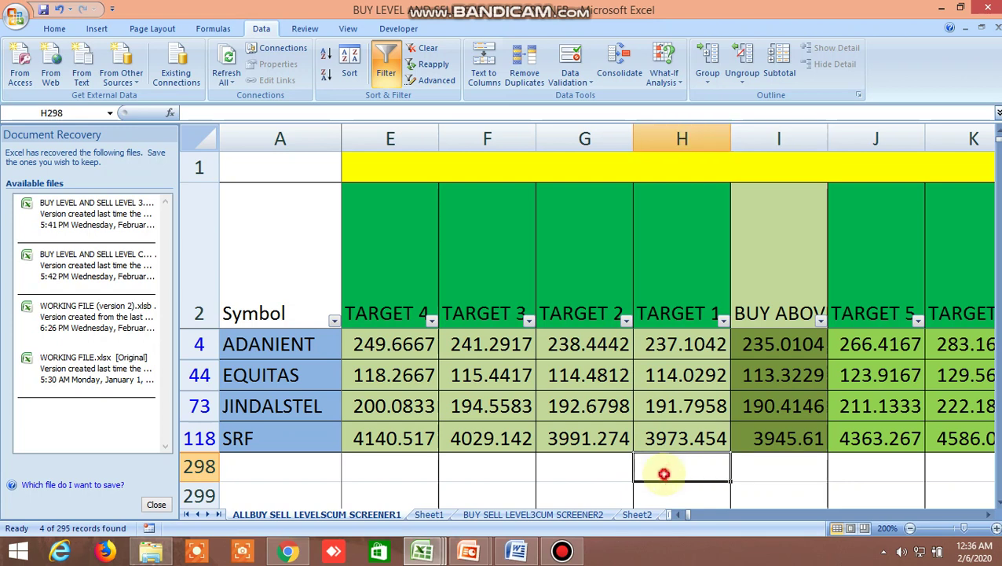
{"action": "left_click", "coordinate": [754, 475]}
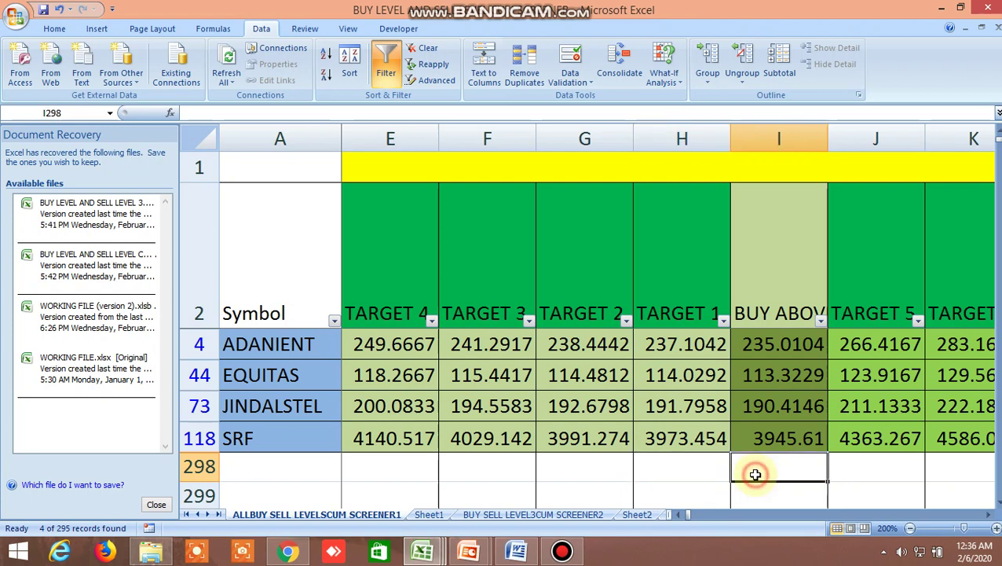
{"action": "left_click", "coordinate": [701, 469]}
{"action": "left_click", "coordinate": [772, 476]}
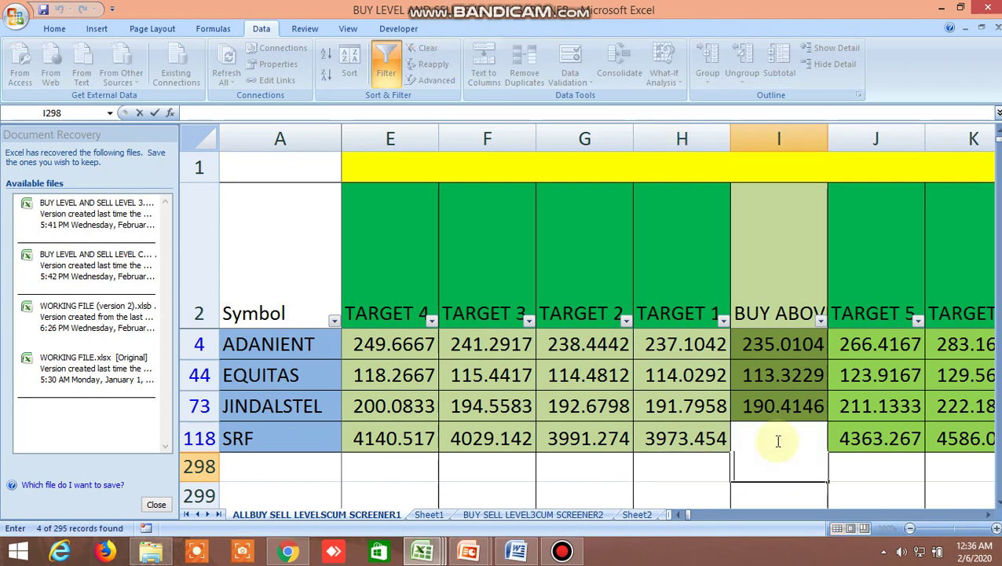
{"action": "left_click", "coordinate": [690, 469]}
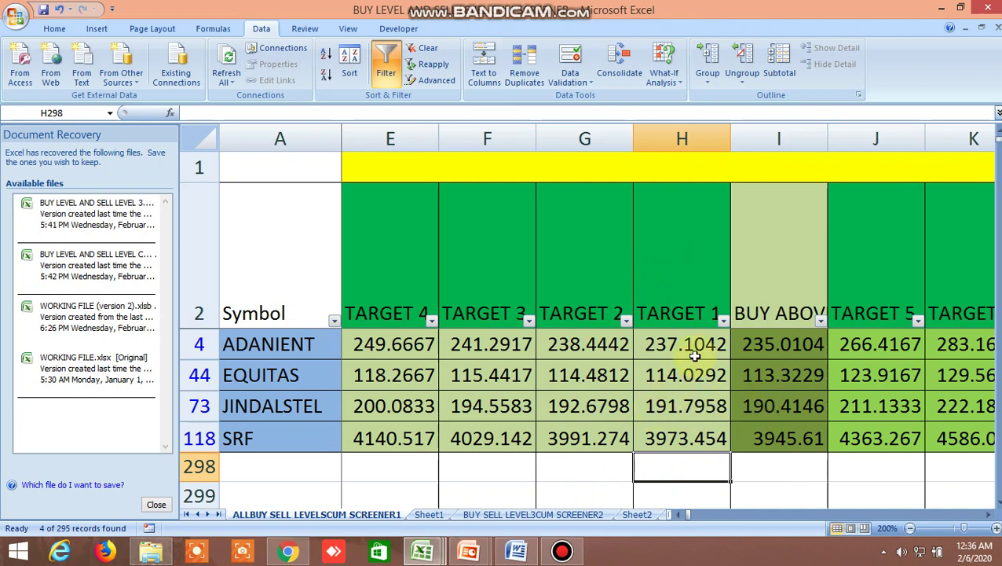
- Review the buy-side headings of BUY LEVEL AND SELL LEVELS 1, from BUY ABOVE through TARGET 1 to TARGET 5
{"action": "left_click", "coordinate": [769, 278]}
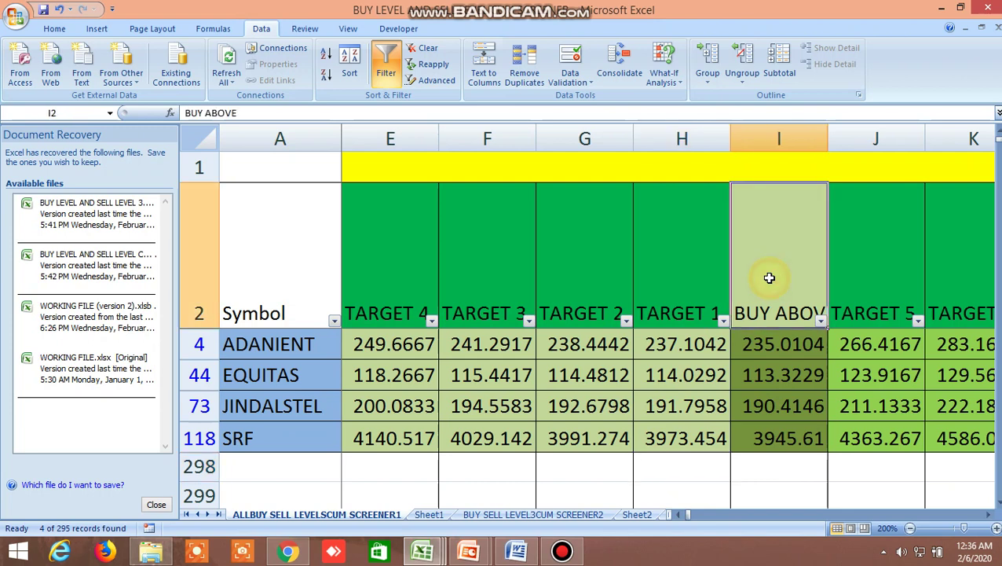
{"action": "left_click", "coordinate": [717, 163]}
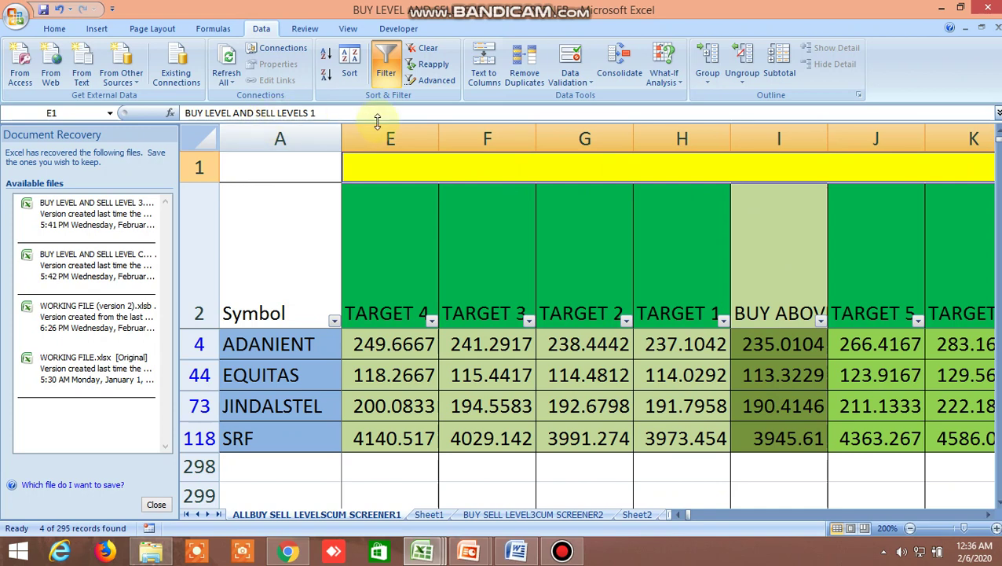
{"action": "left_click", "coordinate": [766, 291]}
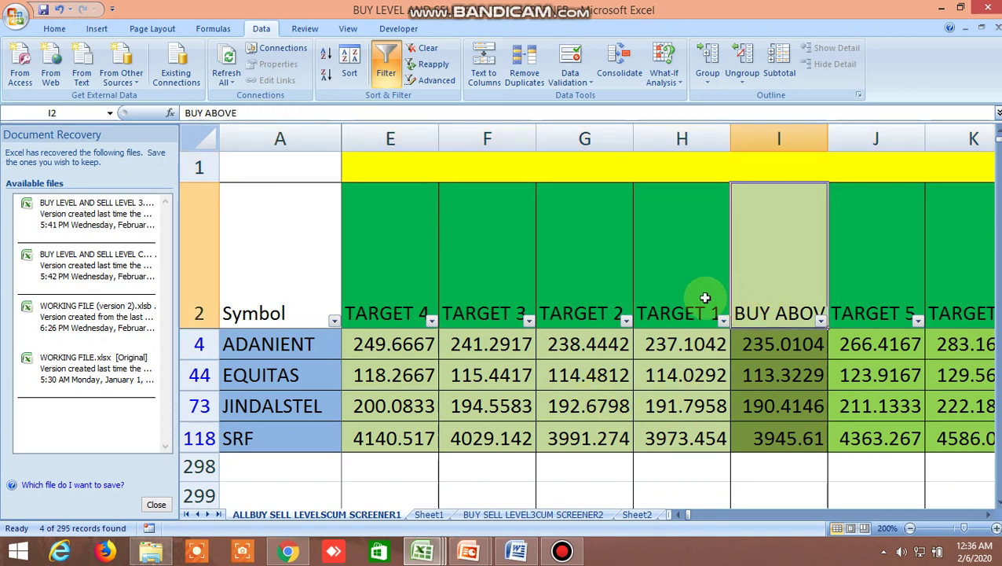
{"action": "left_click", "coordinate": [682, 292]}
{"action": "left_click", "coordinate": [393, 284]}
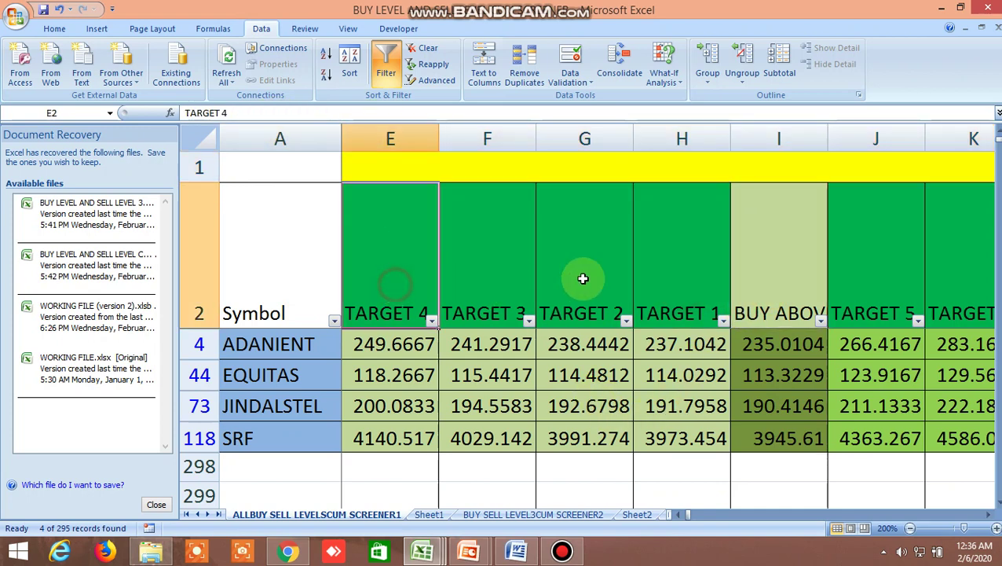
{"action": "left_click", "coordinate": [868, 262]}
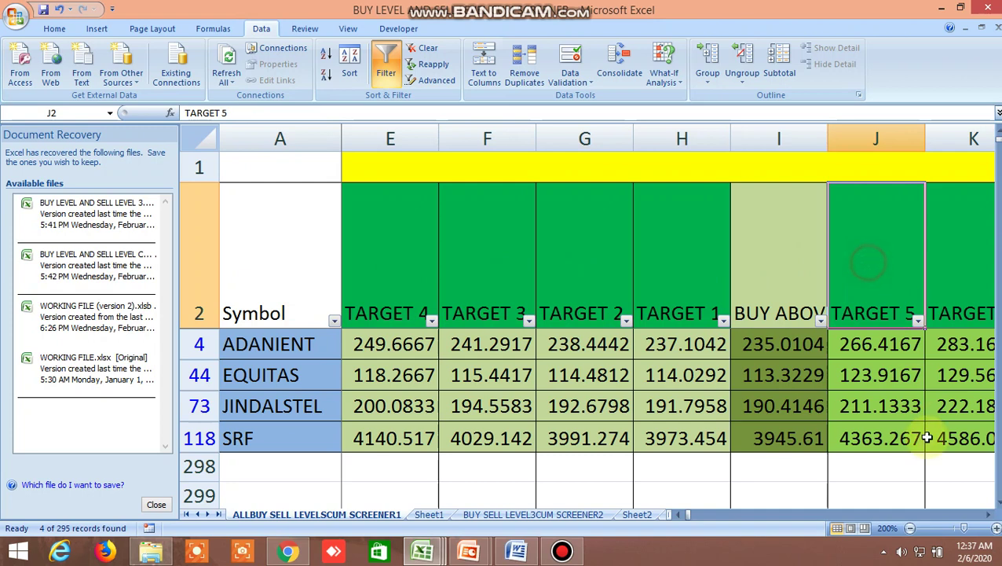
- Examine the remaining buy targets and the sell side of BUY LEVEL AND SELL LEVELS 1, including Sell below and its targets
{"action": "left_click", "coordinate": [987, 515]}
{"action": "left_click", "coordinate": [987, 515]}
{"action": "left_click", "coordinate": [987, 514]}
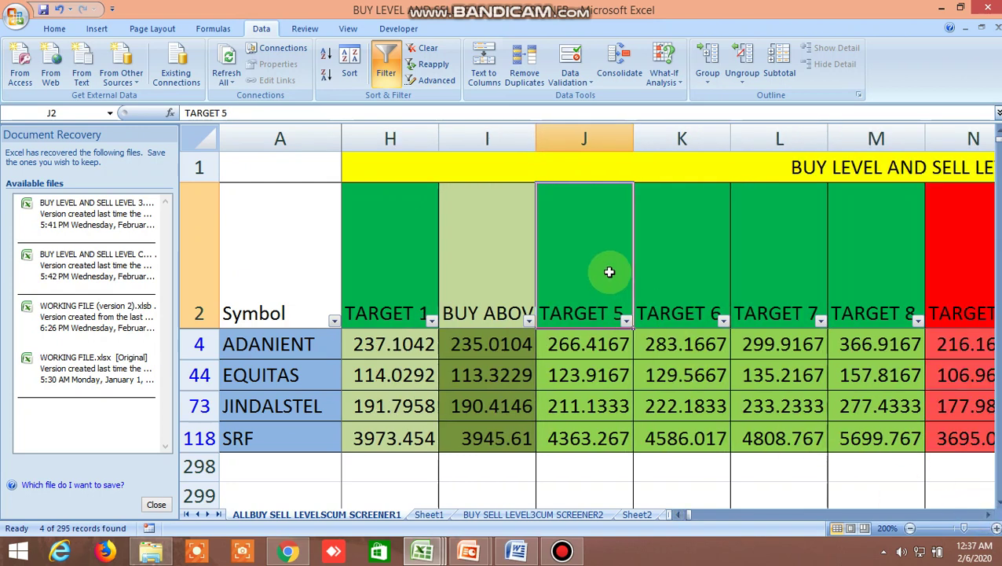
{"action": "left_click", "coordinate": [987, 514]}
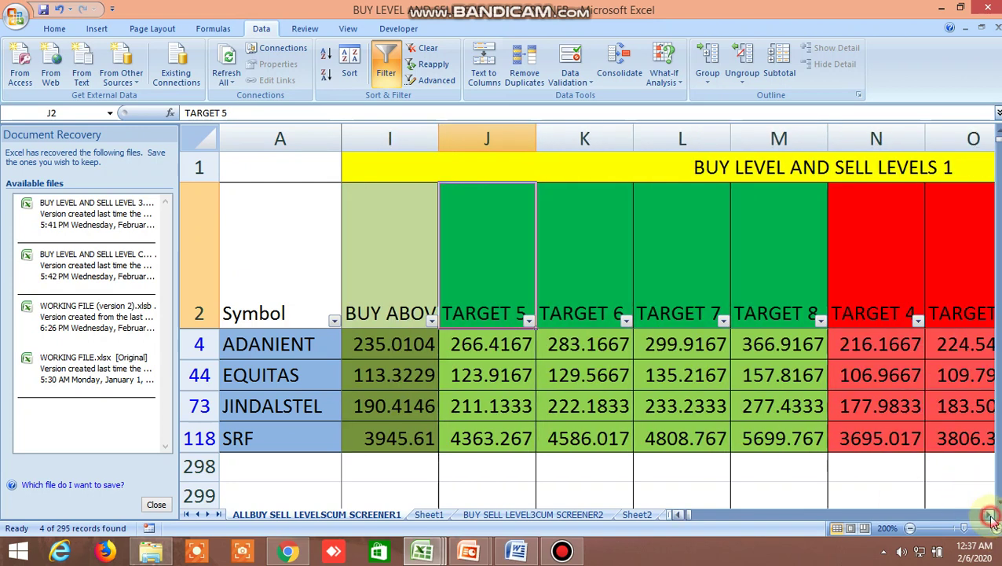
{"action": "left_click", "coordinate": [987, 514]}
{"action": "left_click", "coordinate": [862, 302]}
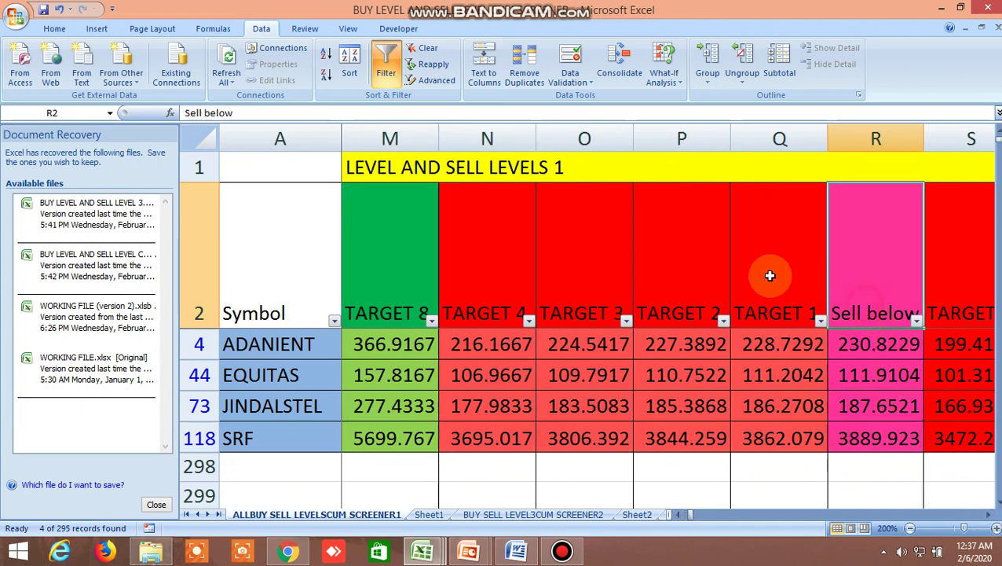
{"action": "left_click", "coordinate": [769, 275]}
{"action": "left_click", "coordinate": [489, 272]}
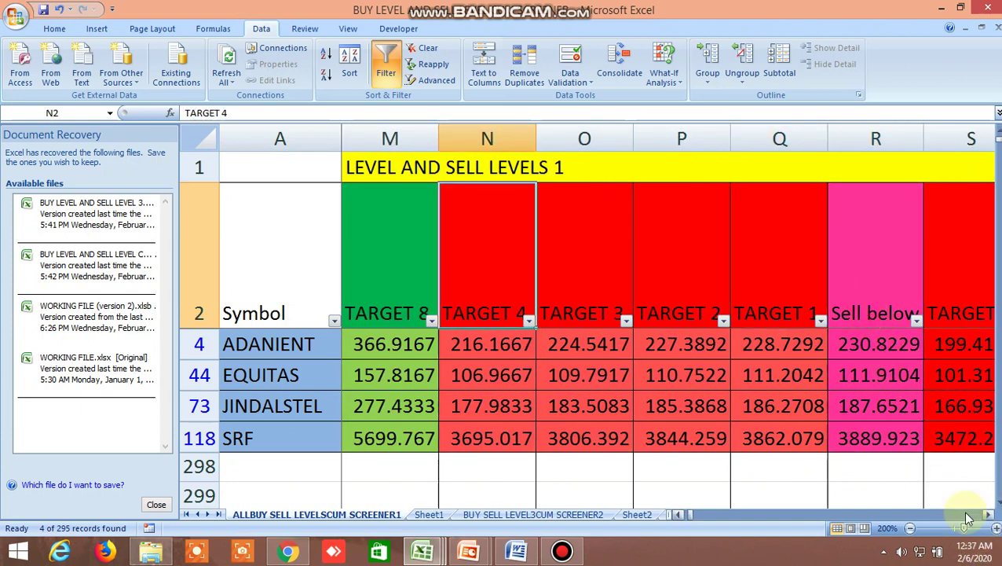
{"action": "left_click", "coordinate": [989, 514]}
{"action": "left_click", "coordinate": [988, 515]}
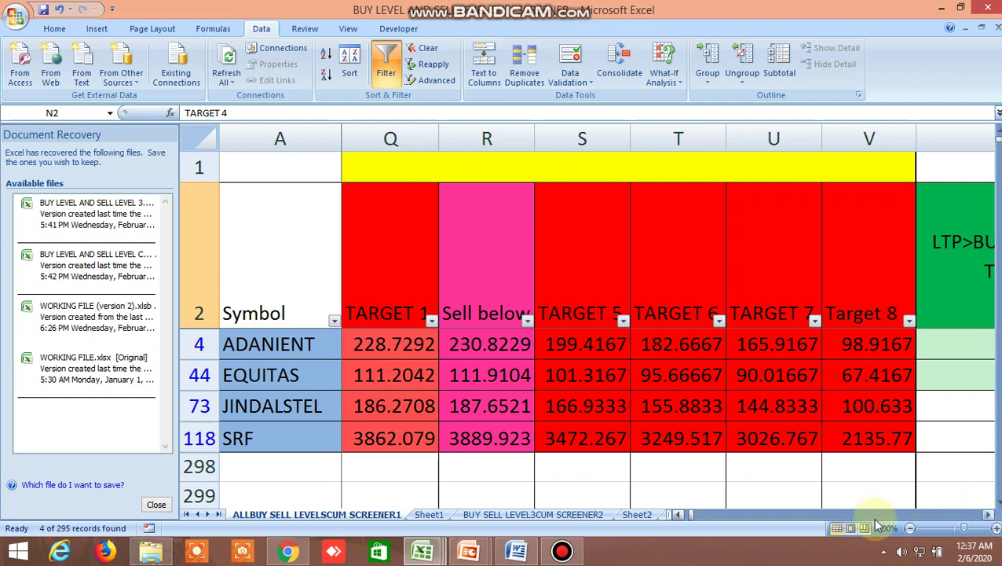
- Go back to the CLOSE column and compare the closing prices with the BUY ABOVE and target levels
{"action": "left_click_drag", "start_coordinate": [725, 515], "coordinate": [685, 511]}
{"action": "left_click", "coordinate": [986, 515]}
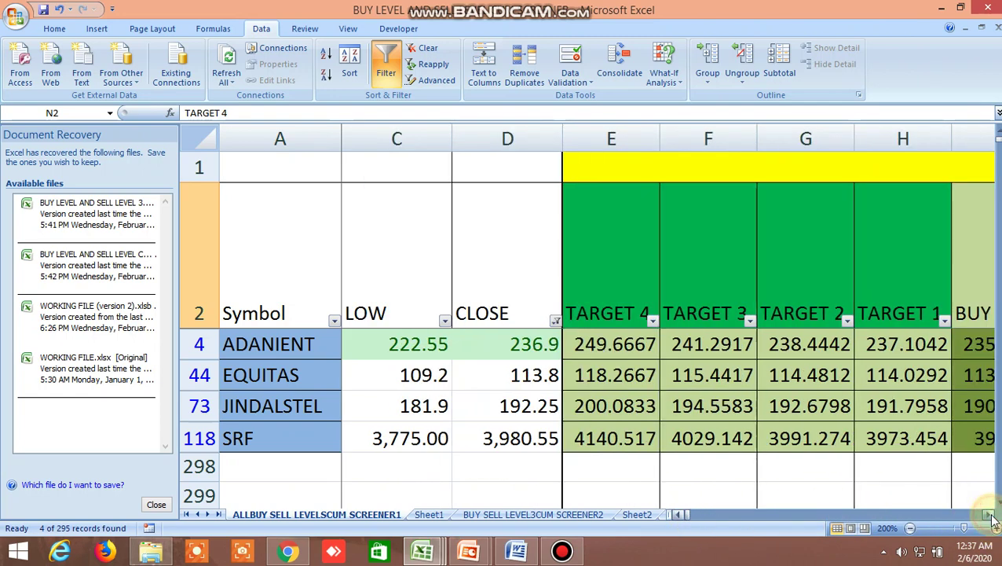
{"action": "left_click", "coordinate": [986, 515]}
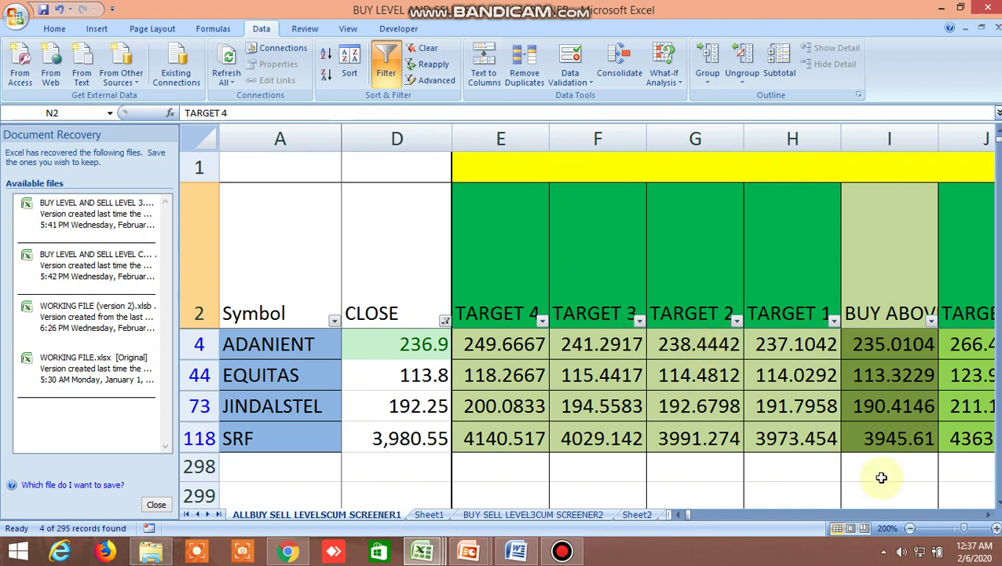
- Look across the level columns to the screener conditions comparing LTP with the buy, sell and target levels
{"action": "left_click", "coordinate": [990, 515]}
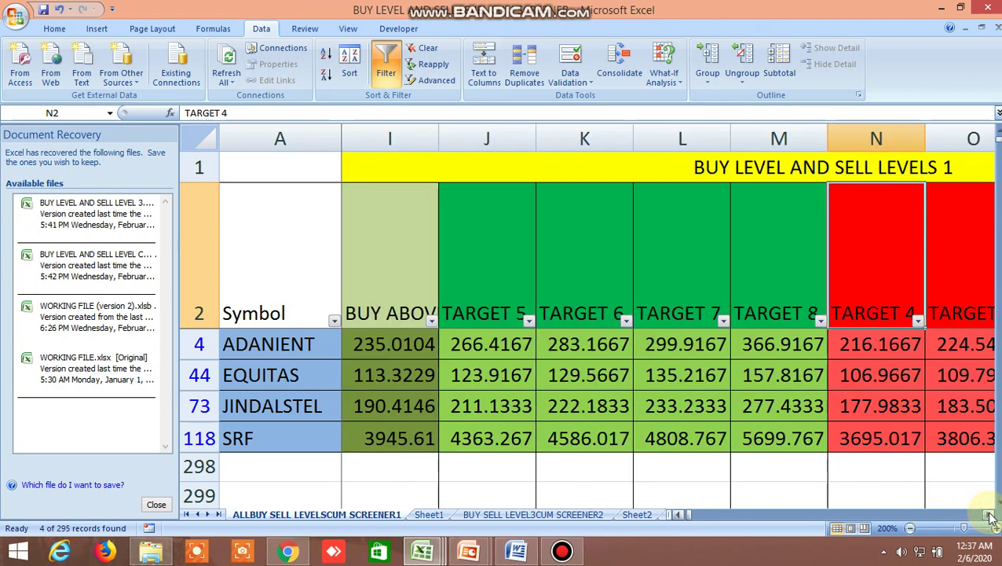
{"action": "left_click", "coordinate": [990, 515]}
{"action": "left_click", "coordinate": [990, 514]}
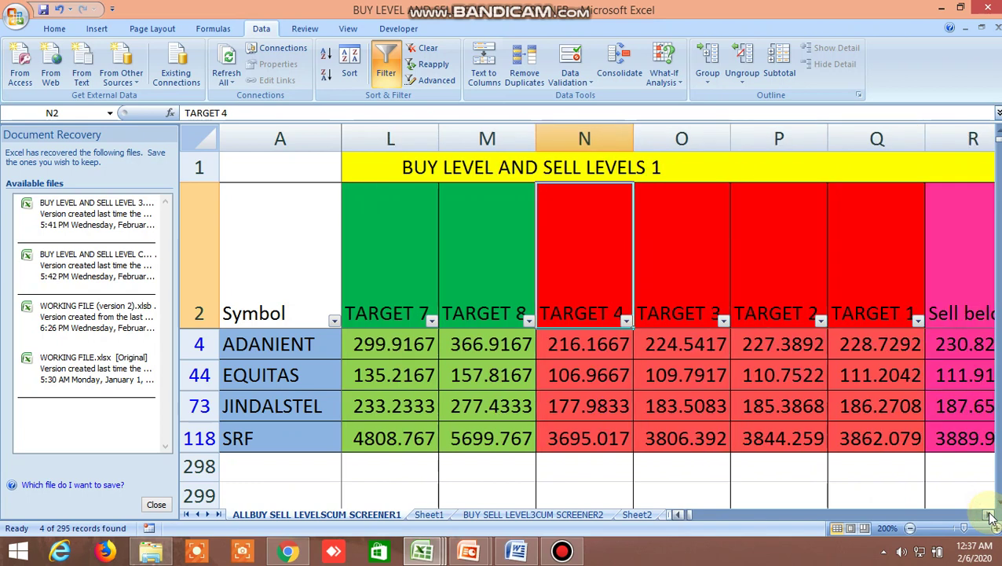
{"action": "left_click", "coordinate": [989, 514]}
{"action": "left_click", "coordinate": [989, 514]}
{"action": "left_click", "coordinate": [990, 514]}
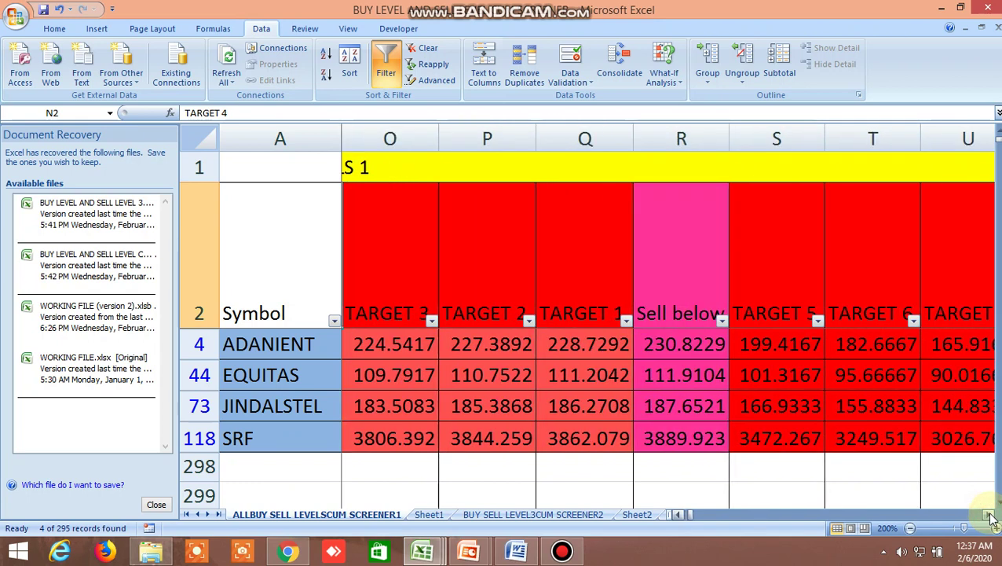
{"action": "left_click", "coordinate": [990, 514]}
{"action": "left_click", "coordinate": [989, 515]}
{"action": "left_click", "coordinate": [990, 515]}
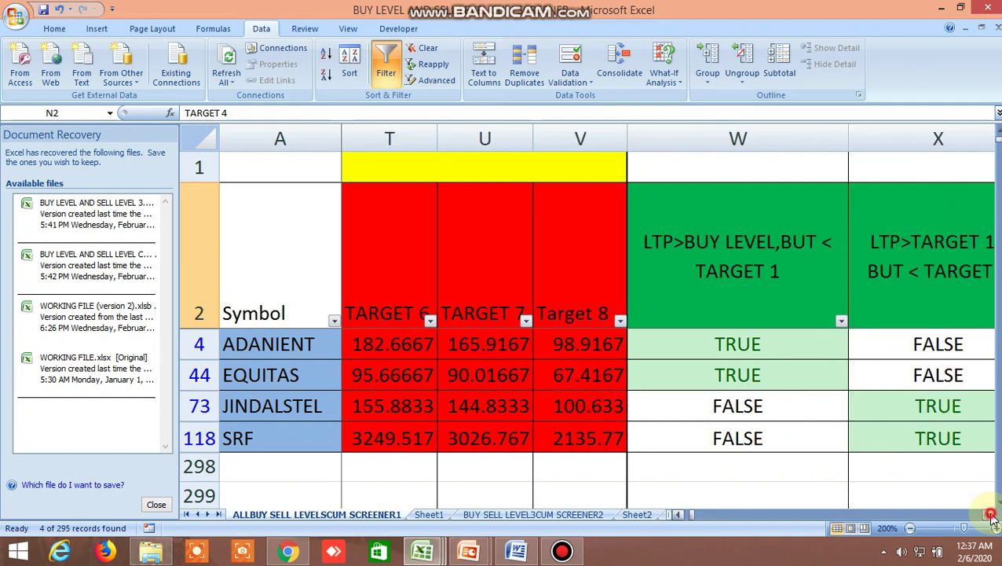
{"action": "left_click", "coordinate": [989, 514]}
{"action": "left_click", "coordinate": [989, 514]}
{"action": "left_click", "coordinate": [990, 514]}
{"action": "left_click", "coordinate": [990, 514]}
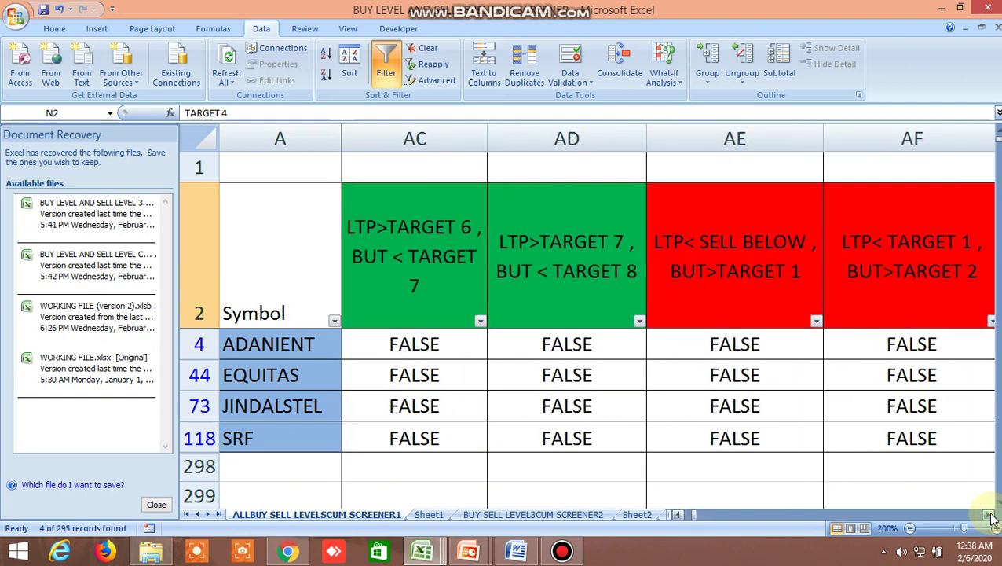
- Examine the BUY LEVEL AND SELL LEVELS 2 section, from BUY ABOVE and SELL BELOW to the advance/decline ratio
{"action": "left_click", "coordinate": [990, 515]}
{"action": "left_click", "coordinate": [990, 514]}
{"action": "left_click", "coordinate": [990, 515]}
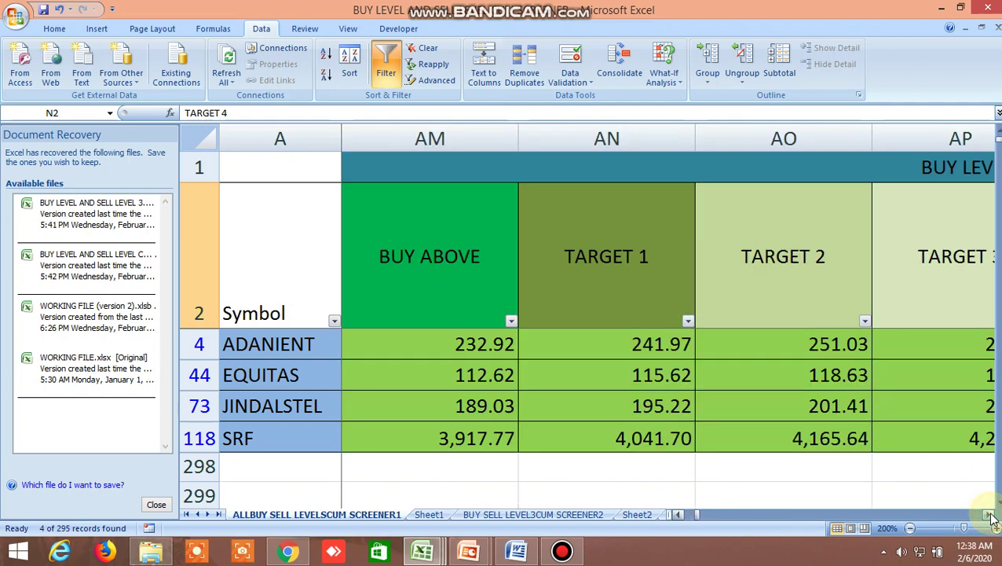
{"action": "left_click", "coordinate": [990, 514]}
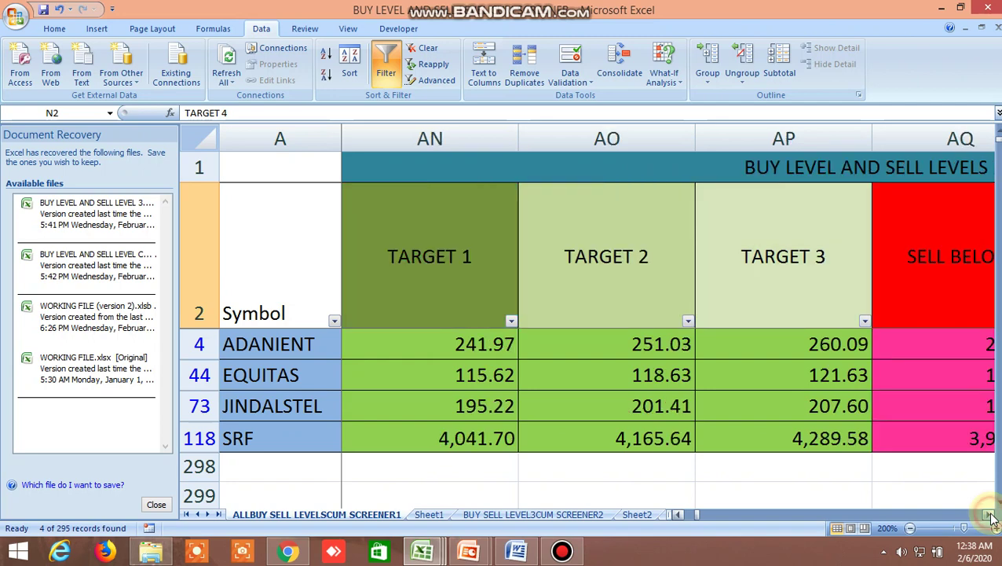
{"action": "left_click", "coordinate": [990, 514]}
{"action": "left_click", "coordinate": [990, 514]}
{"action": "left_click", "coordinate": [989, 514]}
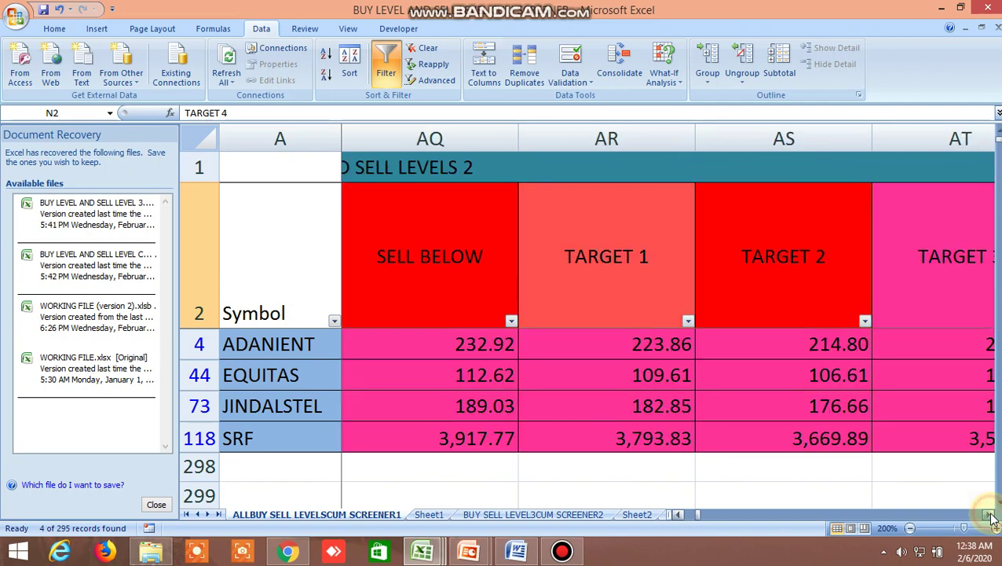
{"action": "left_click", "coordinate": [989, 514]}
{"action": "left_click", "coordinate": [989, 514]}
{"action": "left_click", "coordinate": [989, 515]}
{"action": "left_click", "coordinate": [990, 515]}
{"action": "left_click", "coordinate": [990, 515]}
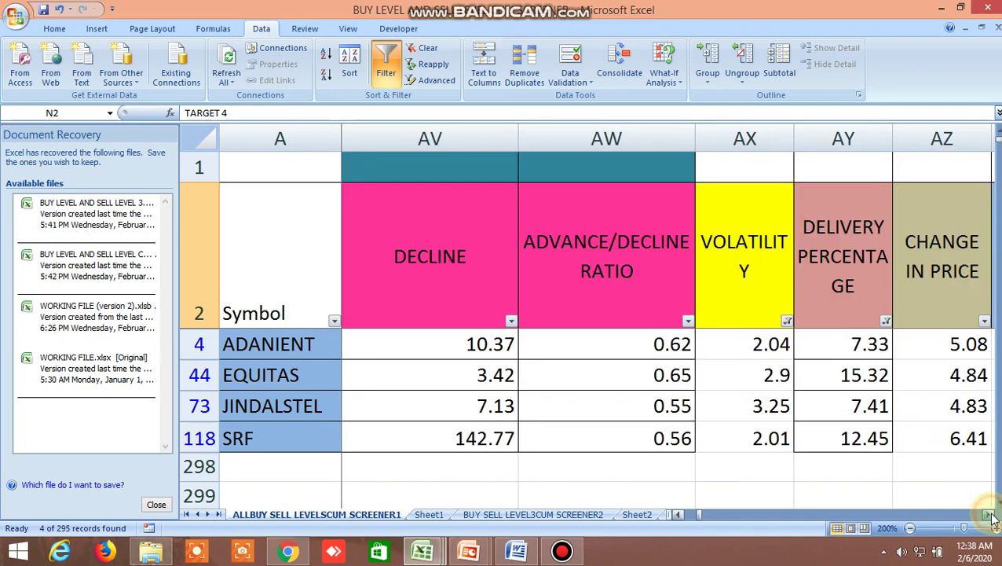
- Look through the volatility, delivery percentage, numbered price, NORMDIST 30 and CROSSOVER columns
{"action": "left_click", "coordinate": [989, 514]}
{"action": "left_click", "coordinate": [990, 515]}
{"action": "left_click", "coordinate": [990, 514]}
{"action": "left_click", "coordinate": [989, 514]}
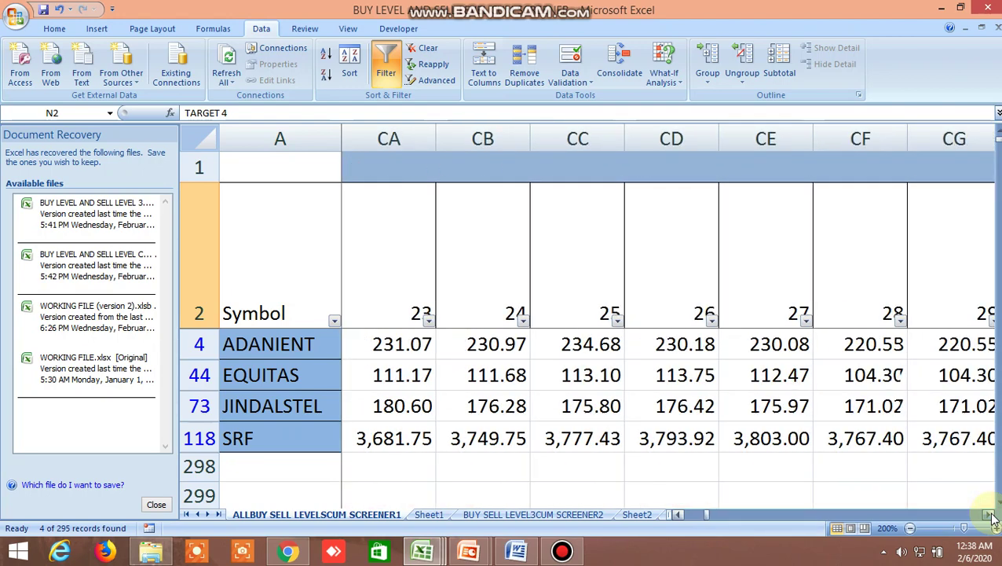
{"action": "left_click", "coordinate": [990, 514]}
{"action": "left_click", "coordinate": [990, 515]}
{"action": "left_click", "coordinate": [990, 515]}
{"action": "left_click", "coordinate": [990, 514]}
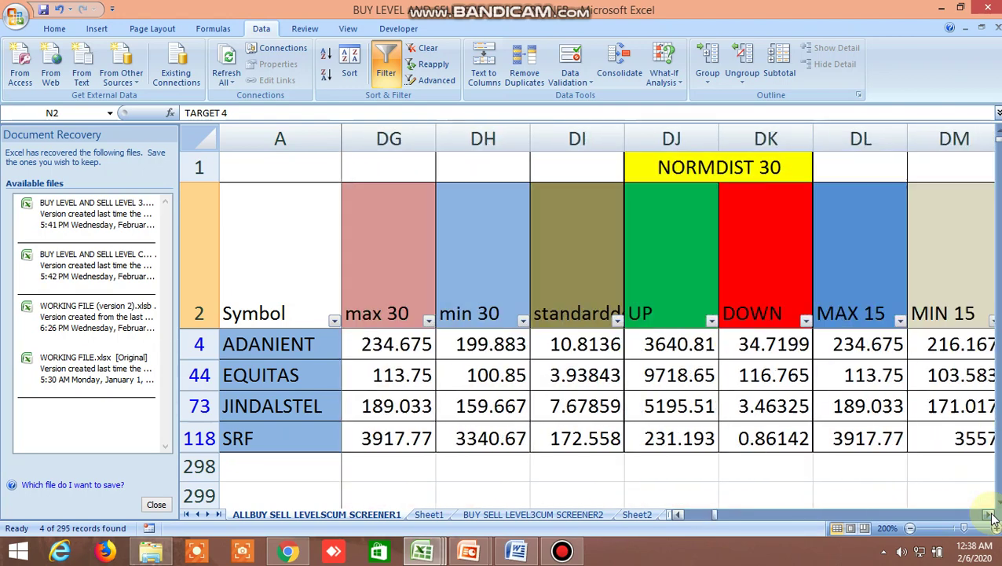
{"action": "left_click", "coordinate": [989, 515]}
{"action": "left_click", "coordinate": [990, 514]}
{"action": "left_click", "coordinate": [989, 515]}
{"action": "left_click", "coordinate": [989, 514]}
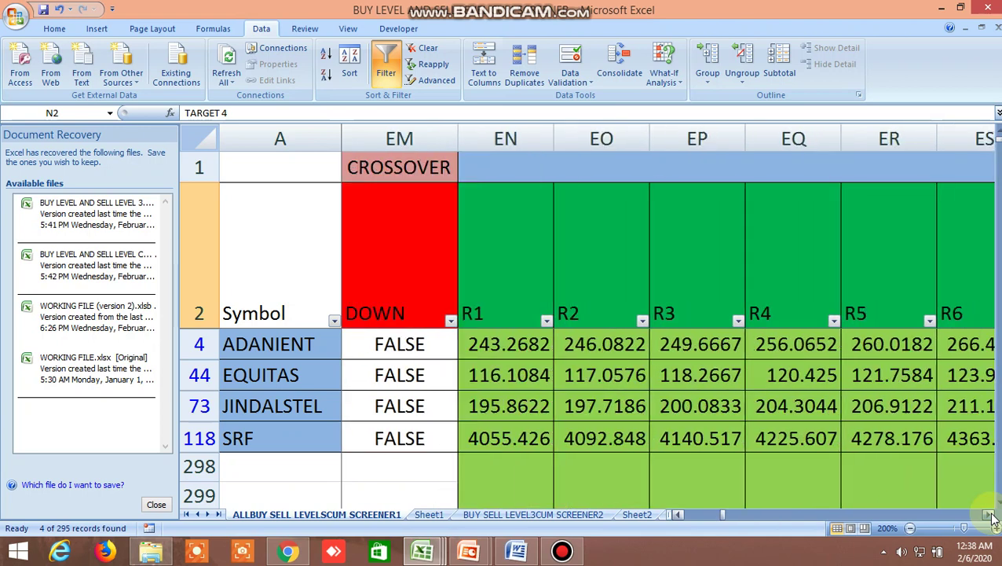
- Examine the R1 to R7 and S1 to S7 columns of BUY LEVEL AND SELL LEVELS 3
{"action": "left_click", "coordinate": [990, 515]}
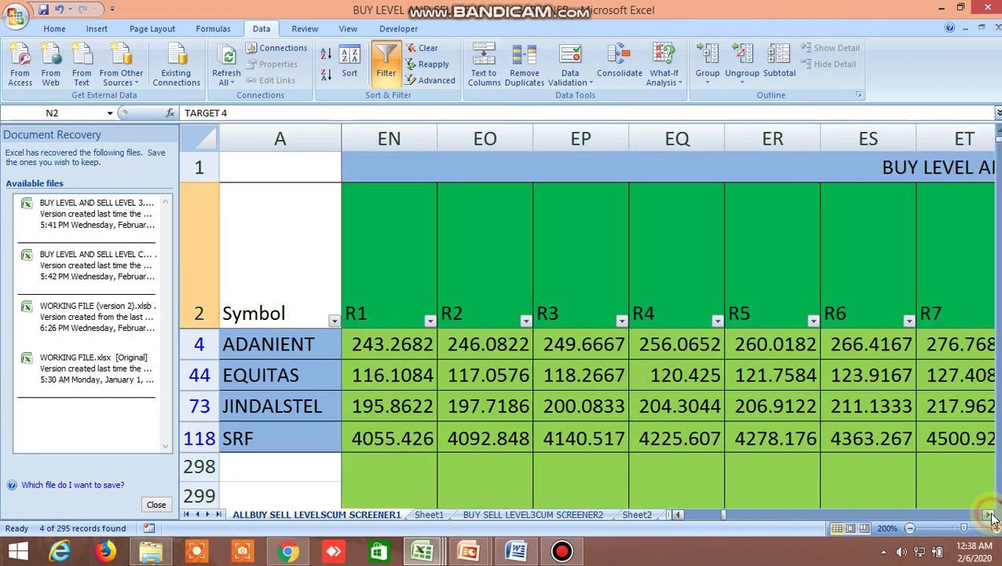
{"action": "left_click", "coordinate": [417, 287]}
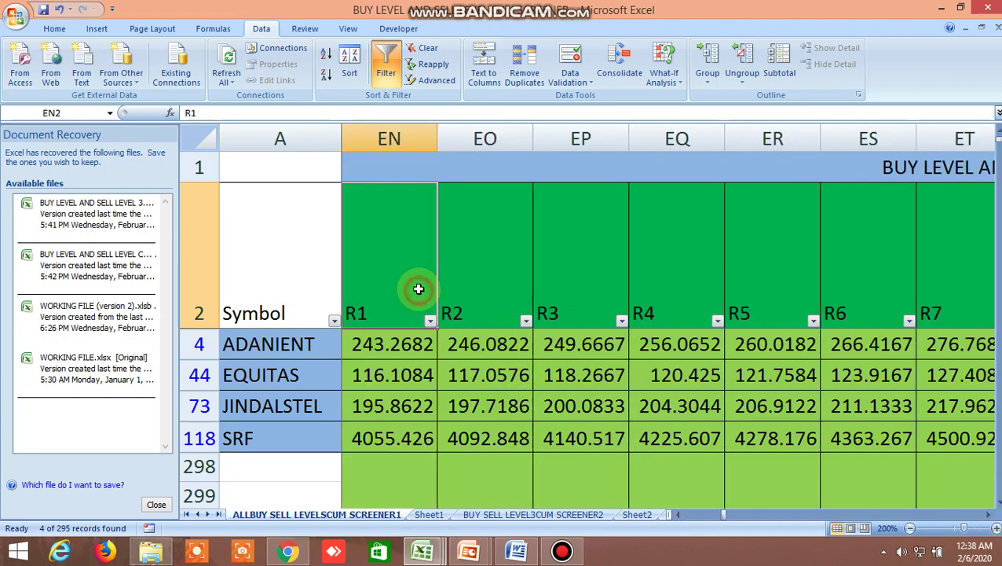
{"action": "left_click", "coordinate": [989, 515]}
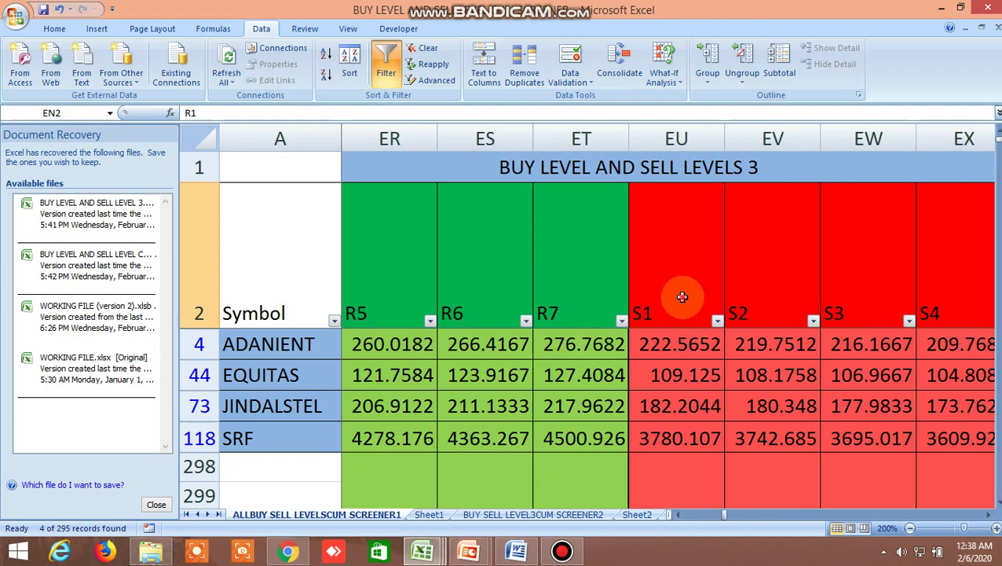
{"action": "left_click", "coordinate": [682, 296]}
{"action": "left_click_drag", "start_coordinate": [989, 516], "coordinate": [990, 516]}
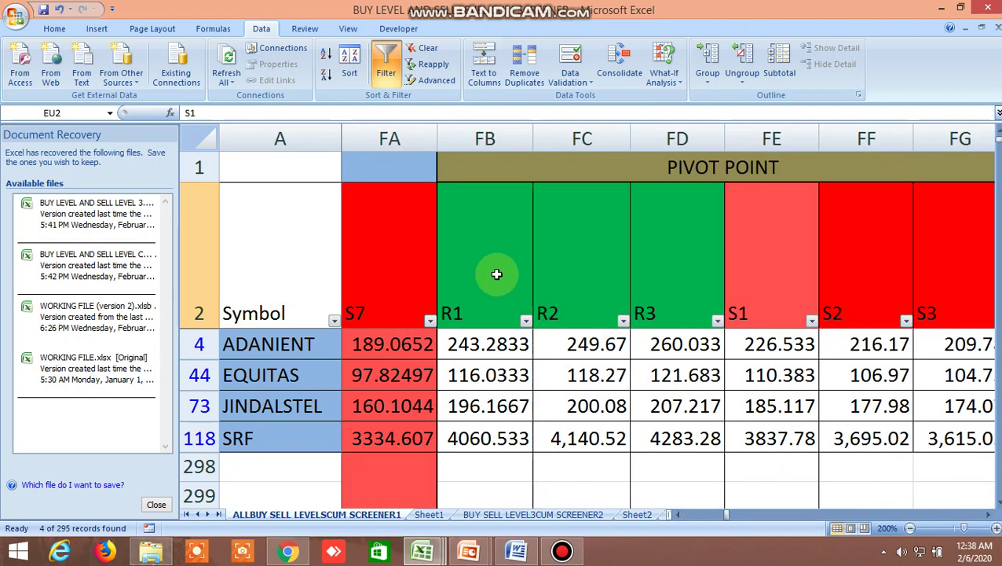
- Examine the PIVOT POINT columns and the LTP versus resistance and support conditions from PV-R1 to S2-S3
{"action": "left_click", "coordinate": [989, 516]}
{"action": "left_click", "coordinate": [988, 516]}
{"action": "left_click", "coordinate": [989, 516]}
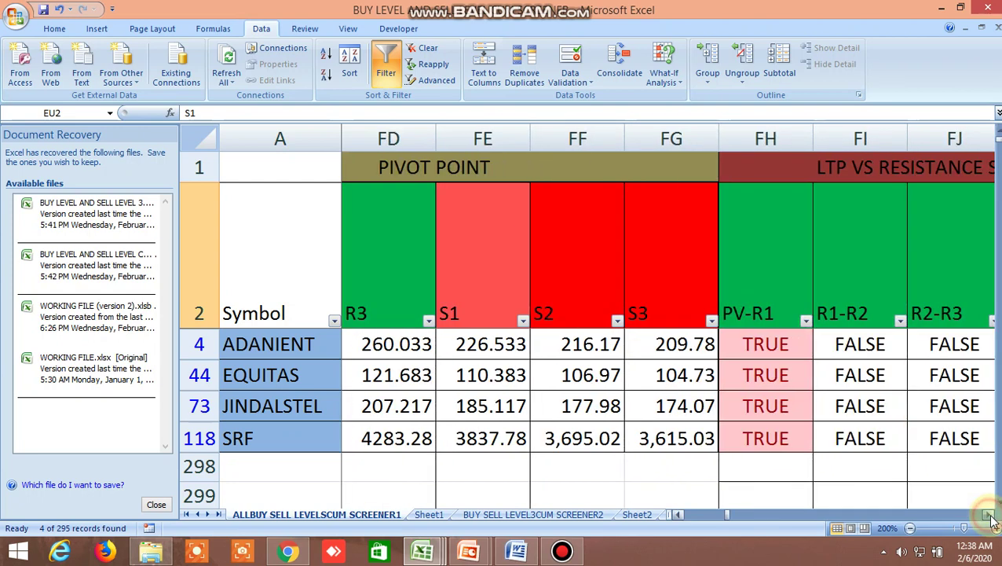
{"action": "left_click", "coordinate": [989, 516]}
{"action": "left_click", "coordinate": [988, 516]}
{"action": "left_click", "coordinate": [989, 516]}
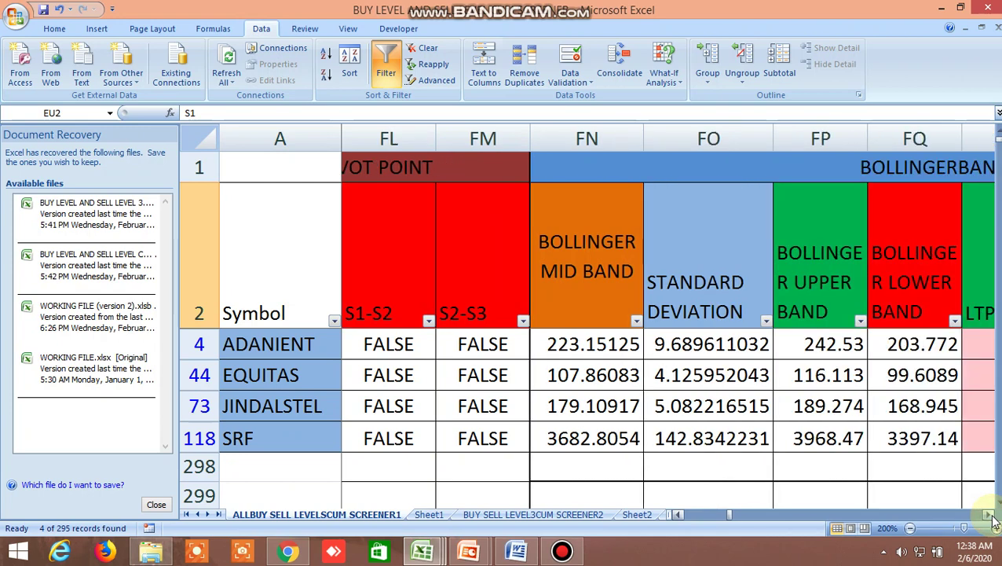
- Examine the BOLLINGERBAND, PRICE CHANNEL and LTP VS PC CHANNEL columns for the filtered stocks
{"action": "left_click", "coordinate": [989, 517]}
{"action": "left_click", "coordinate": [988, 516]}
{"action": "left_click", "coordinate": [989, 516]}
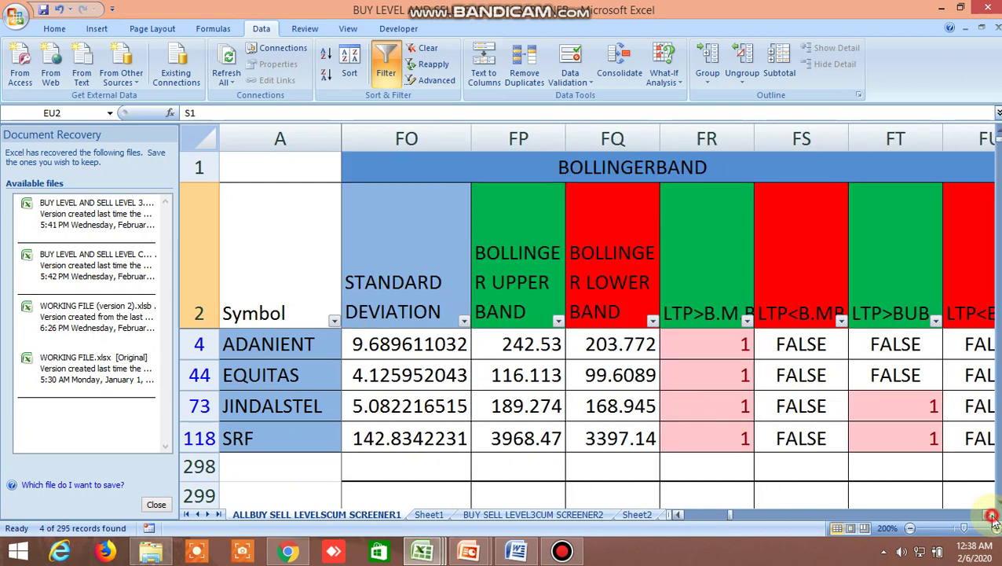
{"action": "left_click", "coordinate": [989, 516]}
{"action": "left_click", "coordinate": [989, 516]}
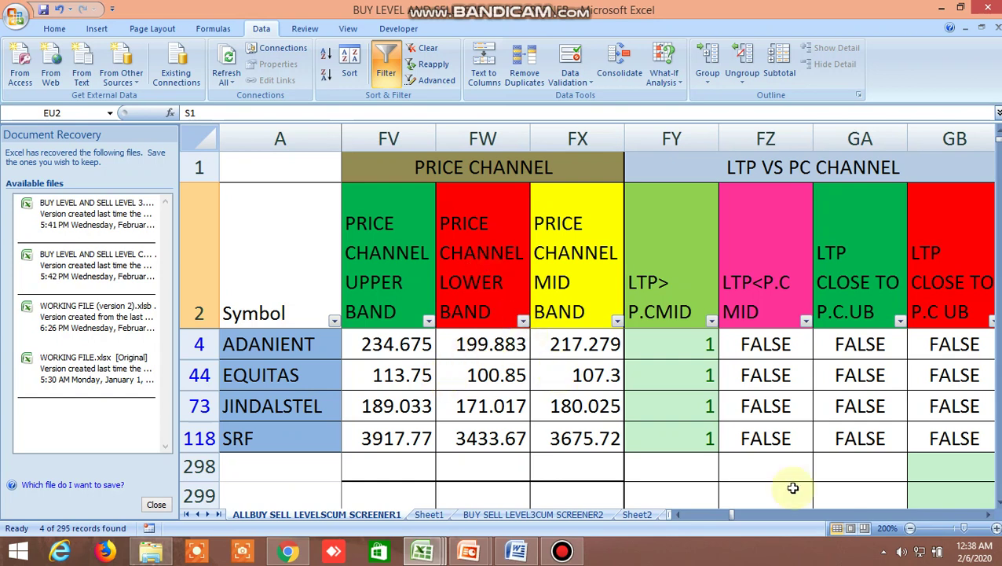
{"action": "left_click", "coordinate": [989, 516]}
{"action": "left_click", "coordinate": [989, 516]}
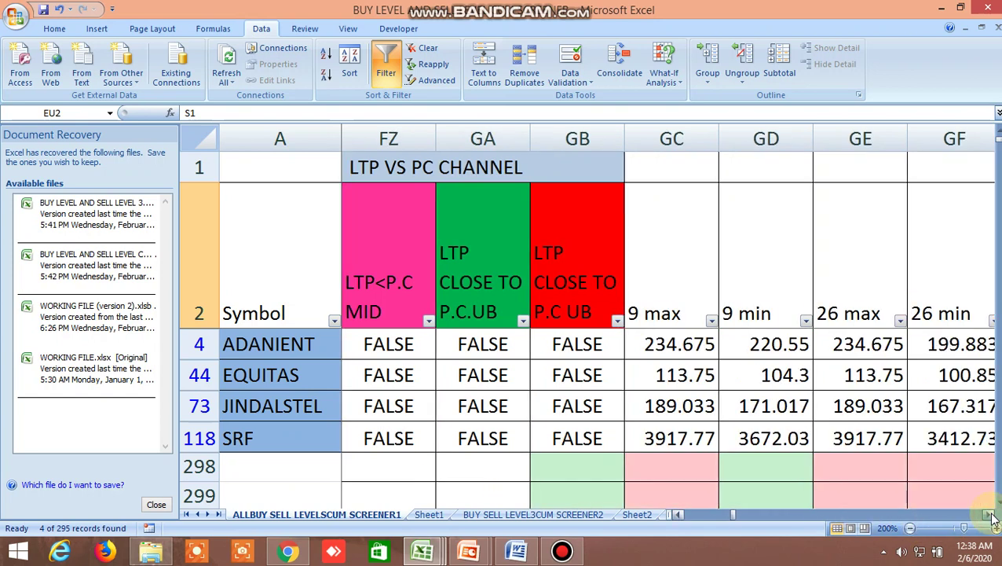
- Look through the cloud signal columns from BULLISH to CHIKOU SPAN UP, the 52-week high and the VWAP conditions
{"action": "left_click", "coordinate": [989, 516]}
{"action": "left_click", "coordinate": [988, 516]}
{"action": "left_click", "coordinate": [989, 515]}
{"action": "left_click", "coordinate": [988, 515]}
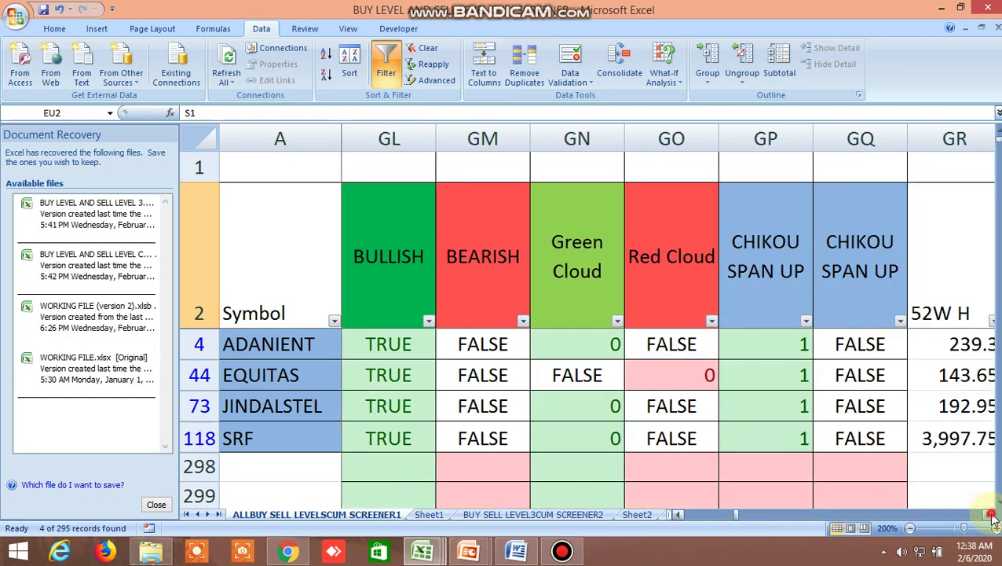
{"action": "left_click", "coordinate": [989, 516]}
{"action": "left_click", "coordinate": [989, 515]}
{"action": "left_click", "coordinate": [989, 516]}
{"action": "left_click", "coordinate": [989, 516]}
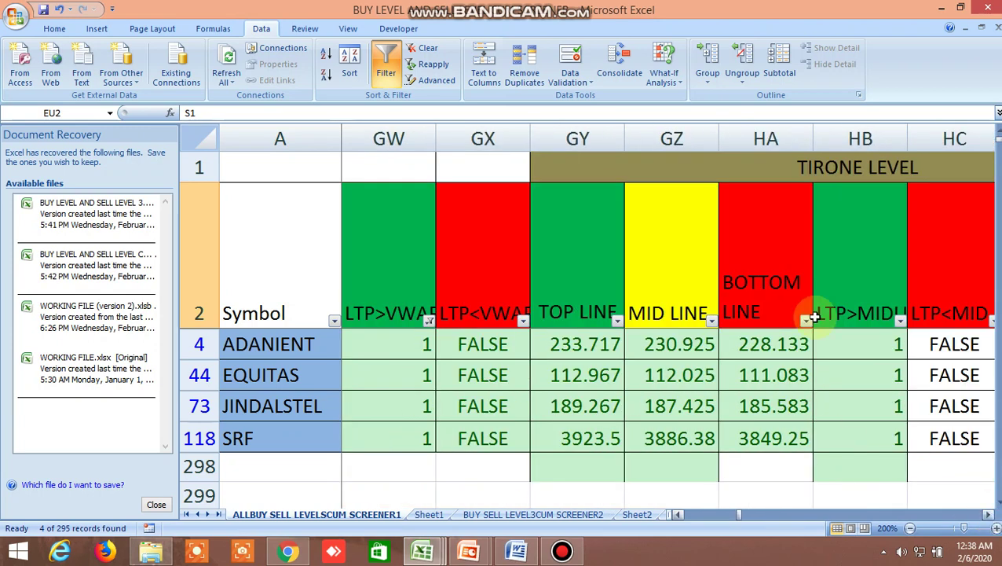
- Inspect the TIRONE LEVEL section's TOP LINE, MID LINE and BOTTOM LINE headers
{"action": "left_click", "coordinate": [813, 169]}
{"action": "left_click", "coordinate": [577, 262]}
{"action": "left_click", "coordinate": [695, 261]}
{"action": "left_click", "coordinate": [763, 264]}
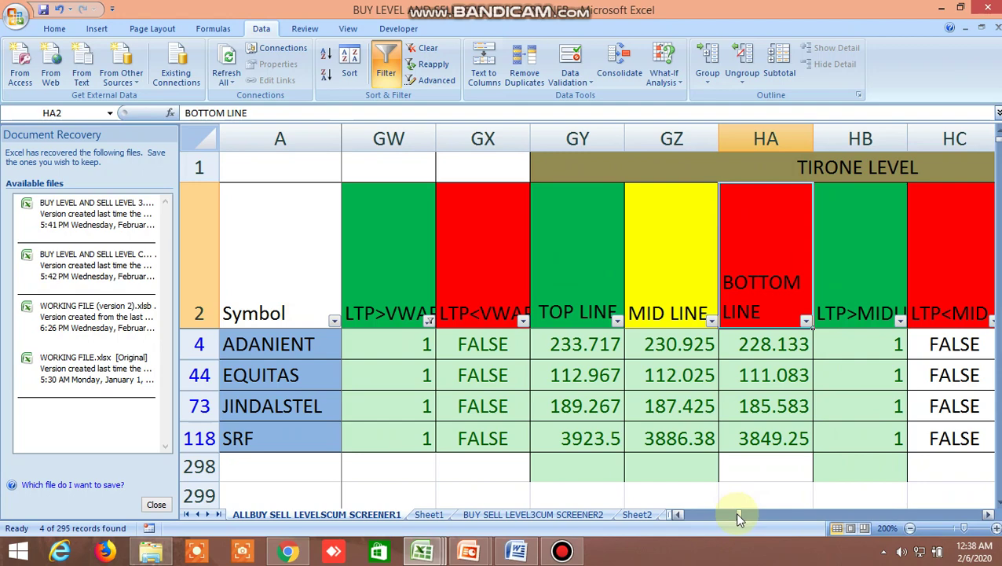
- Return to the first data columns and turn off the filter so the complete symbol list is shown
{"action": "left_click_drag", "start_coordinate": [738, 517], "coordinate": [685, 517]}
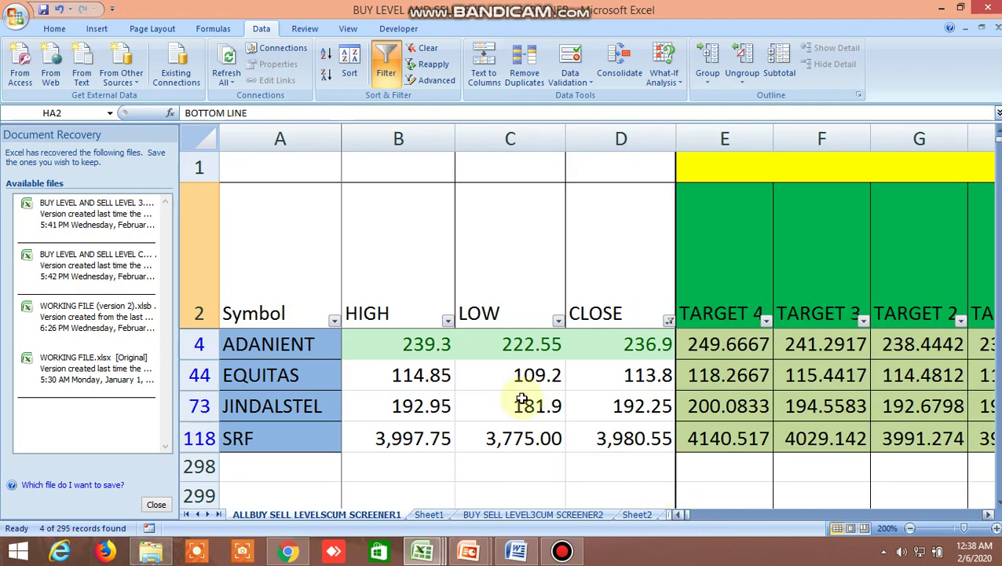
{"action": "left_click", "coordinate": [386, 70]}
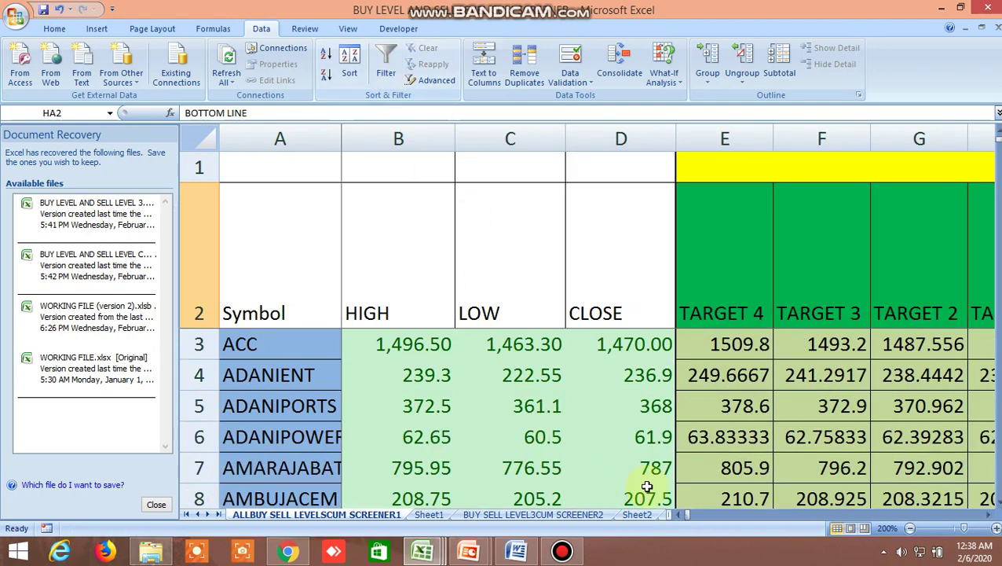
{"action": "scroll", "coordinate": [691, 466], "scroll_direction": "down", "scroll_amount": 3}
{"action": "scroll", "coordinate": [691, 467], "scroll_direction": "down", "scroll_amount": 1}
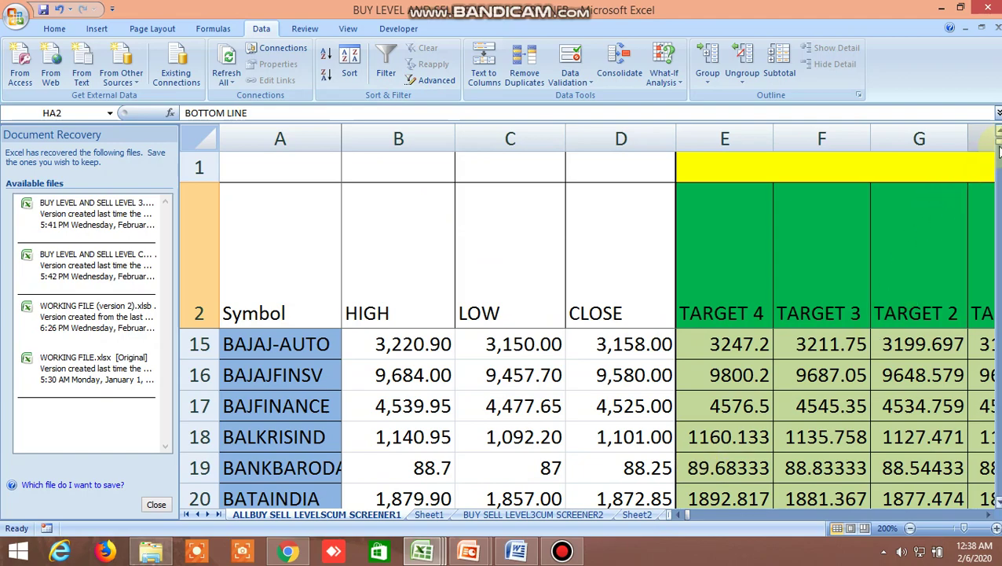
- Look through the COMMODITY rows and the NIFTY & BANKNIFTY rows below the stocks
{"action": "left_click_drag", "start_coordinate": [998, 143], "coordinate": [999, 162]}
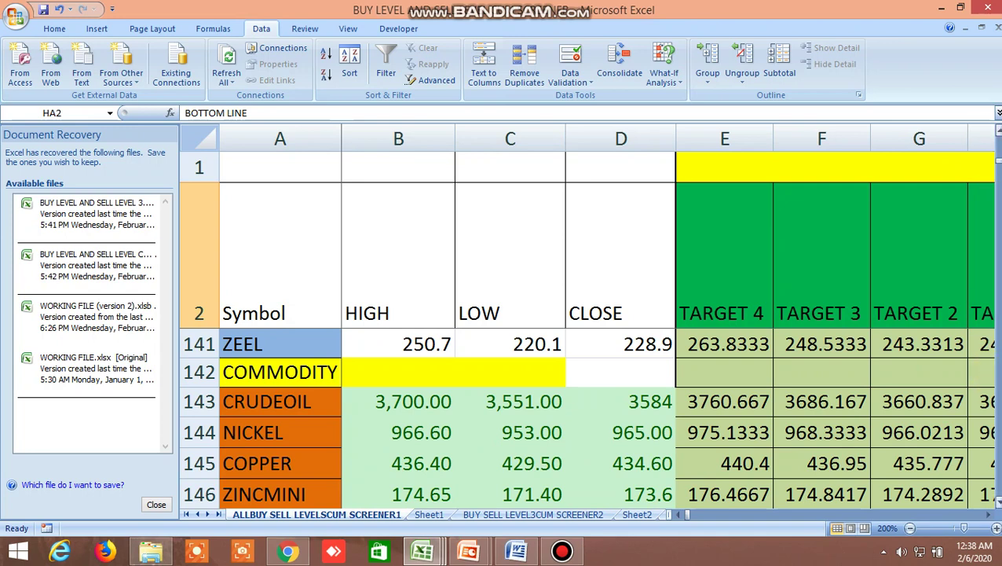
{"action": "left_click", "coordinate": [996, 506]}
{"action": "left_click", "coordinate": [996, 507]}
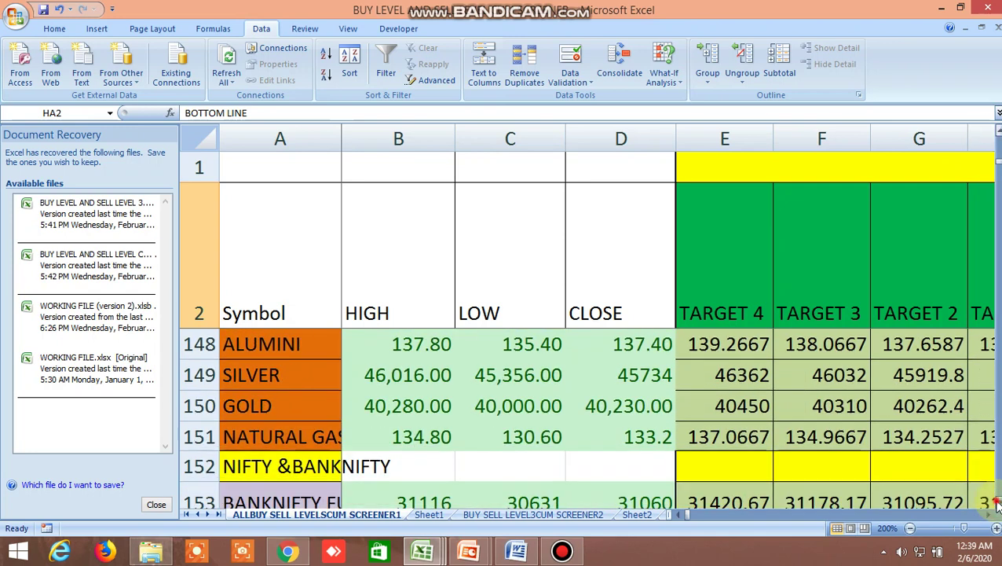
{"action": "left_click", "coordinate": [996, 507]}
{"action": "left_click", "coordinate": [996, 506]}
{"action": "left_click", "coordinate": [996, 506]}
{"action": "left_click", "coordinate": [996, 506]}
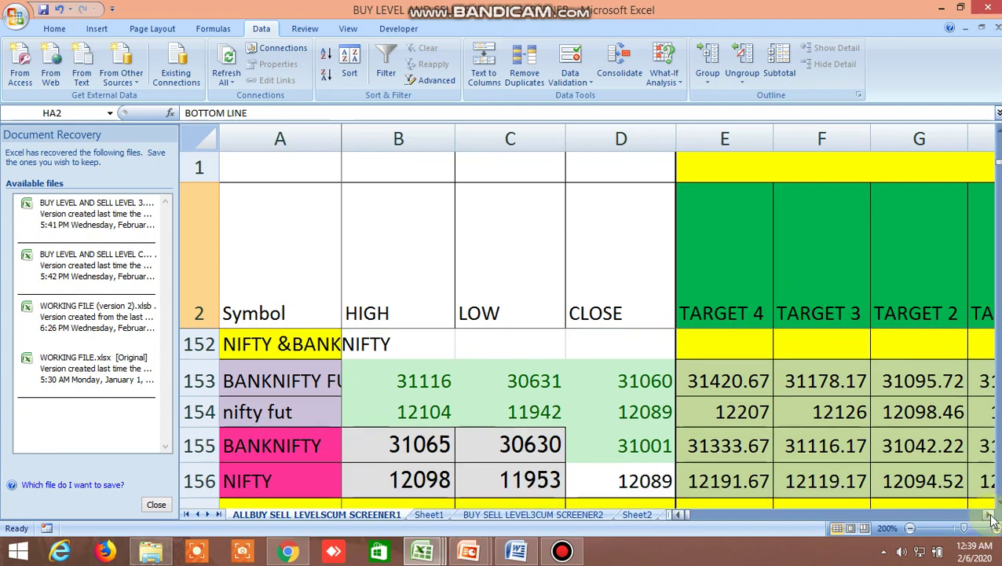
- Examine the BUY LEVEL AND SELL LEVELS 1 targets for the Nifty and Bank Nifty rows
{"action": "left_click", "coordinate": [990, 515]}
{"action": "left_click", "coordinate": [990, 515]}
{"action": "left_click", "coordinate": [990, 516]}
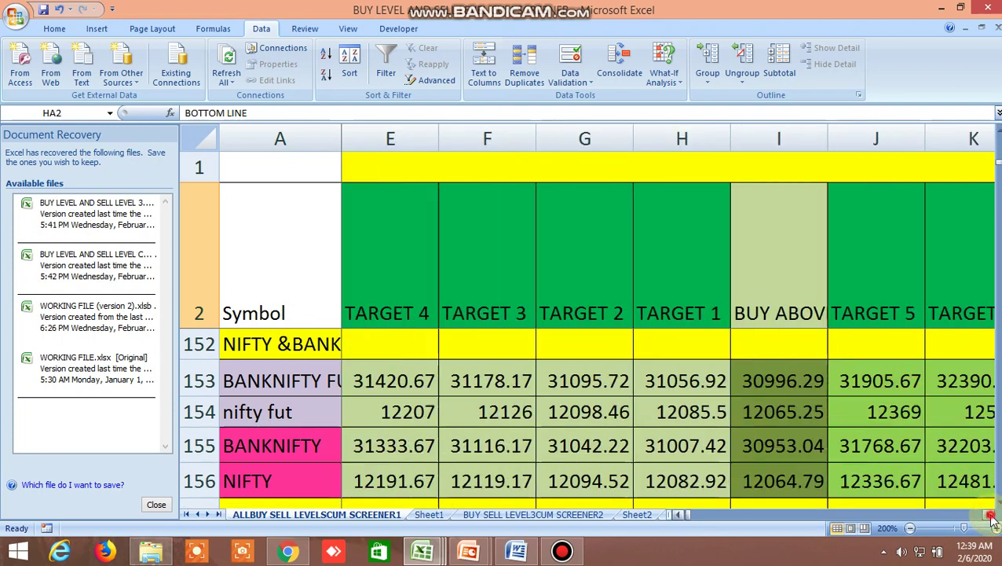
{"action": "left_click", "coordinate": [990, 515]}
{"action": "left_click", "coordinate": [989, 515]}
{"action": "left_click", "coordinate": [989, 515]}
{"action": "left_click", "coordinate": [990, 515]}
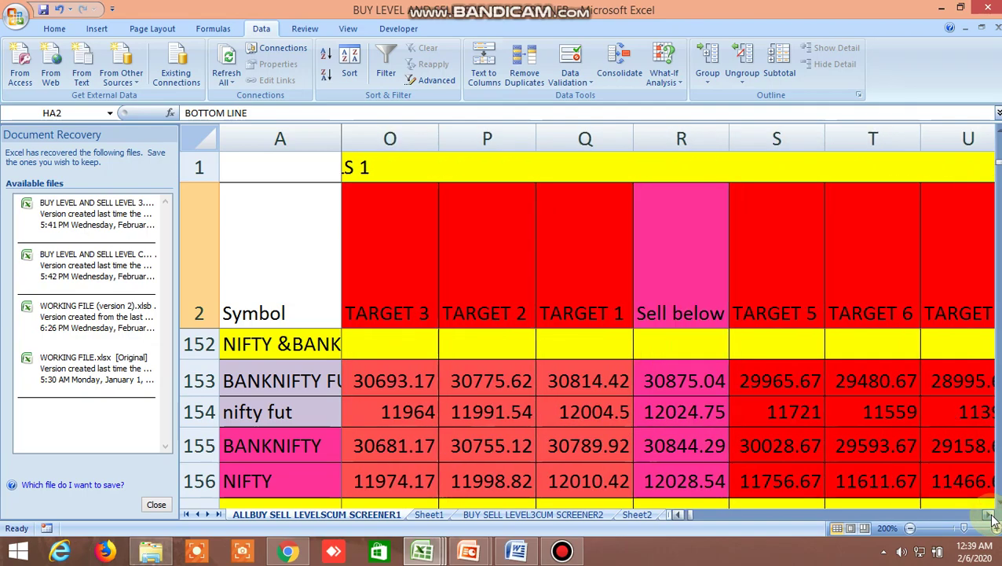
- Examine BUY LEVEL AND SELL LEVELS 2 and the first AVERAGE PRICES columns for the Nifty and Bank Nifty rows
{"action": "left_click", "coordinate": [989, 516]}
{"action": "left_click", "coordinate": [990, 516]}
{"action": "left_click", "coordinate": [989, 515]}
{"action": "left_click", "coordinate": [990, 515]}
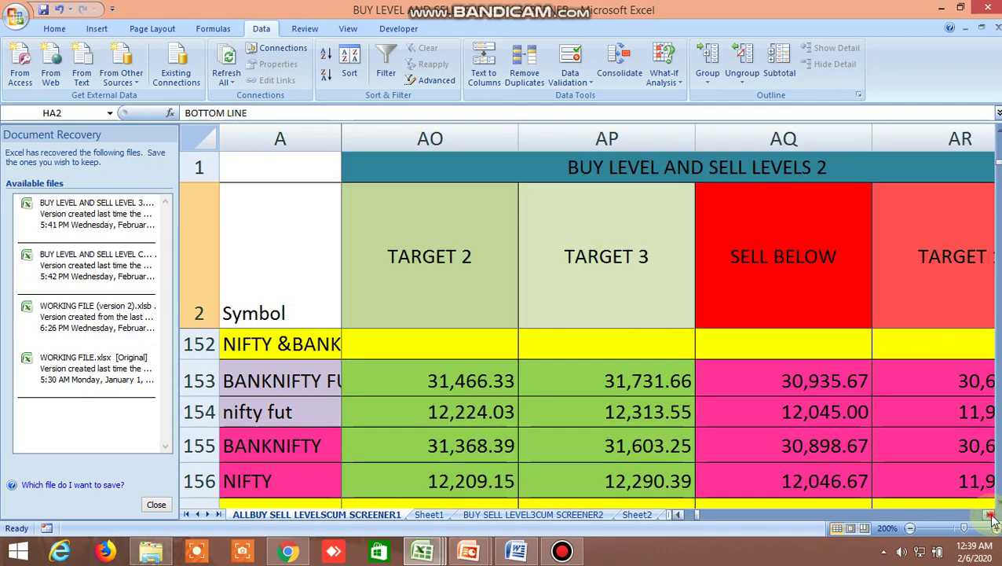
{"action": "left_click", "coordinate": [990, 515]}
{"action": "left_click", "coordinate": [989, 515]}
{"action": "left_click", "coordinate": [990, 515]}
{"action": "left_click", "coordinate": [989, 515]}
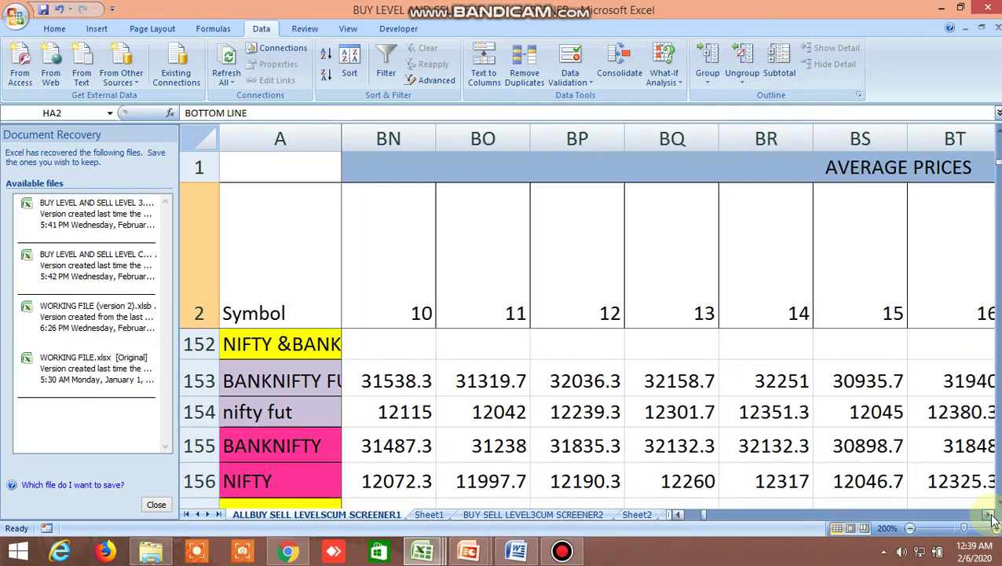
- Look through the index rows' 20 DEMA, MAX, MIN, stochastic, DEMA cross and PROBABILITY columns
{"action": "left_click", "coordinate": [990, 516]}
{"action": "left_click", "coordinate": [990, 515]}
{"action": "left_click", "coordinate": [990, 515]}
{"action": "left_click", "coordinate": [990, 515]}
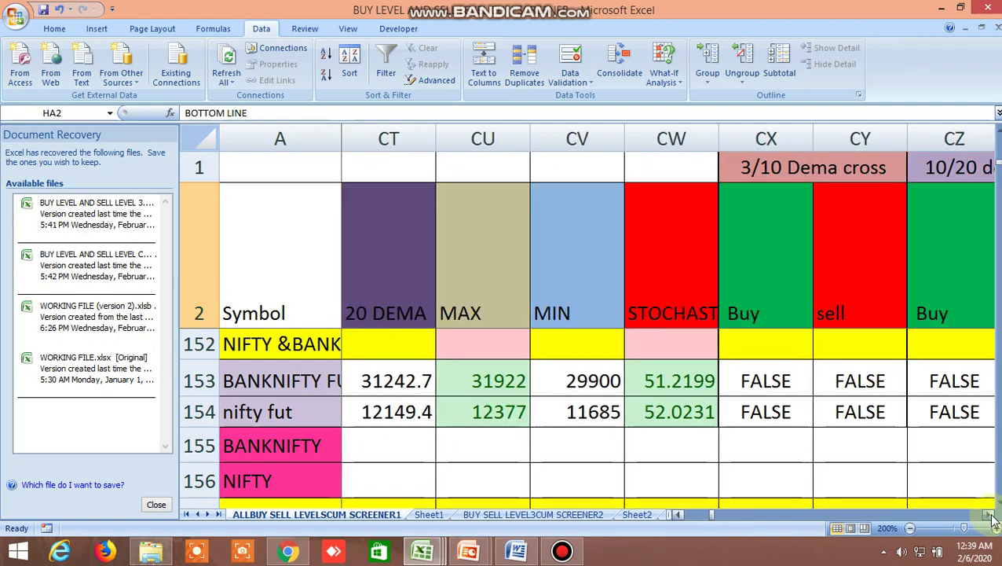
{"action": "left_click", "coordinate": [990, 515]}
{"action": "left_click", "coordinate": [990, 515]}
{"action": "left_click", "coordinate": [989, 515]}
{"action": "left_click", "coordinate": [989, 516]}
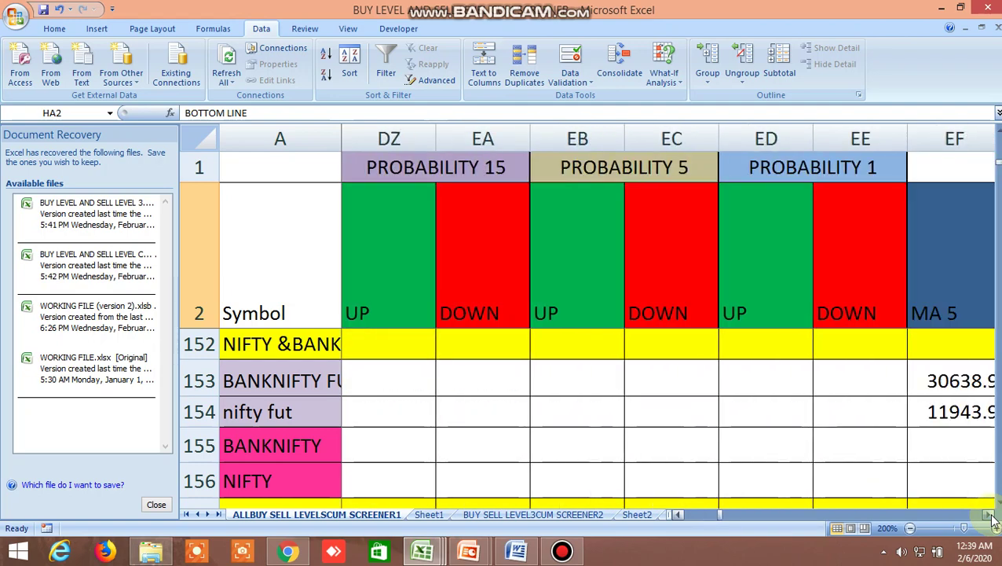
- Examine the EMA 5-8-13 CROSSOVER and the R1 to S7 levels of section 3 for the index rows
{"action": "left_click", "coordinate": [990, 515]}
{"action": "left_click", "coordinate": [989, 516]}
{"action": "left_click", "coordinate": [990, 516]}
{"action": "left_click", "coordinate": [990, 516]}
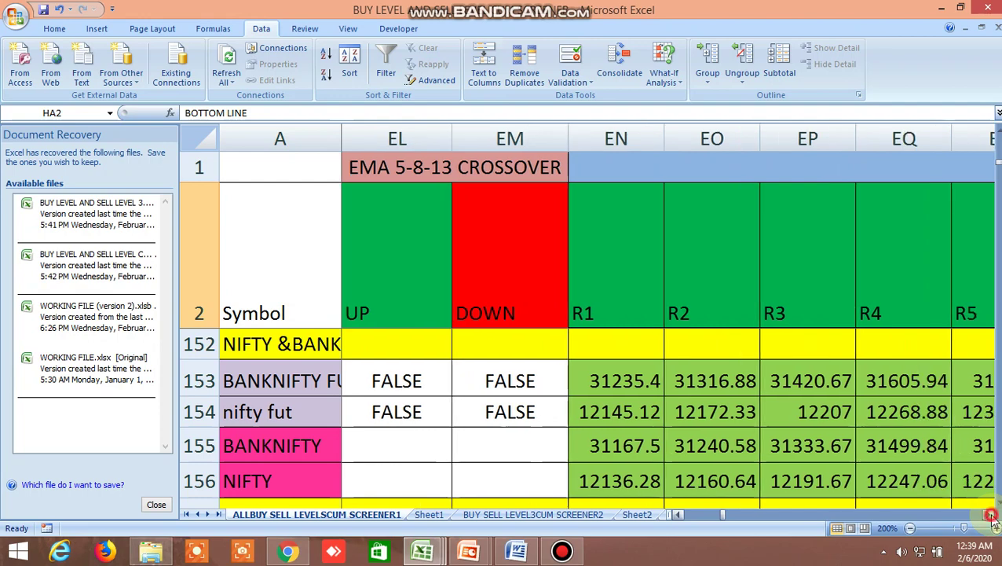
{"action": "left_click", "coordinate": [990, 515]}
{"action": "left_click", "coordinate": [989, 515]}
{"action": "left_click", "coordinate": [989, 515]}
{"action": "left_click", "coordinate": [990, 516]}
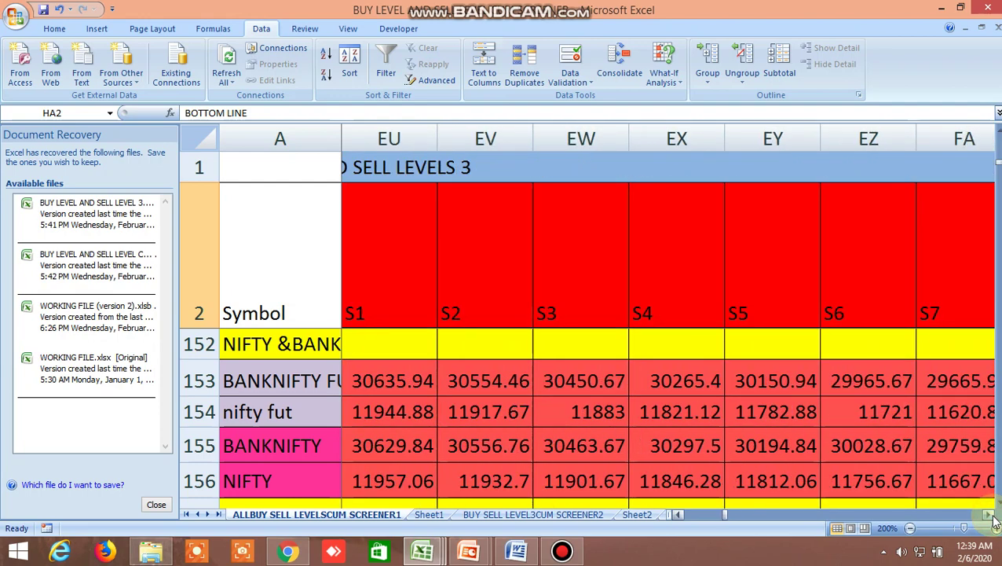
- Examine the PIVOT POINT, LTP versus pivot and BOLLINGERBAND columns for the Nifty and Bank Nifty rows
{"action": "left_click", "coordinate": [990, 516]}
{"action": "left_click", "coordinate": [990, 516]}
{"action": "left_click", "coordinate": [989, 515]}
{"action": "left_click", "coordinate": [989, 515]}
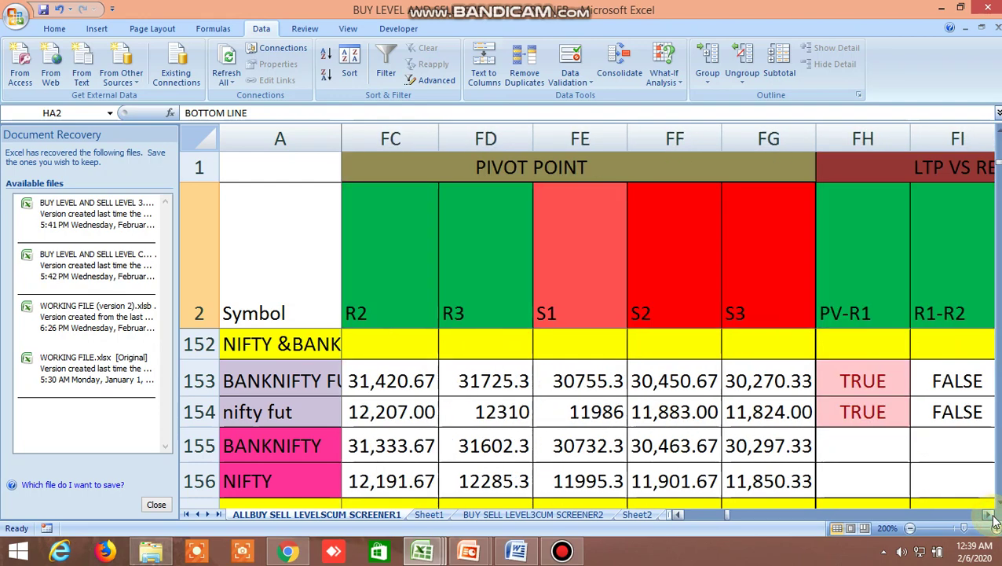
{"action": "left_click", "coordinate": [990, 515]}
{"action": "left_click", "coordinate": [989, 515]}
{"action": "left_click", "coordinate": [990, 515]}
{"action": "left_click", "coordinate": [990, 515]}
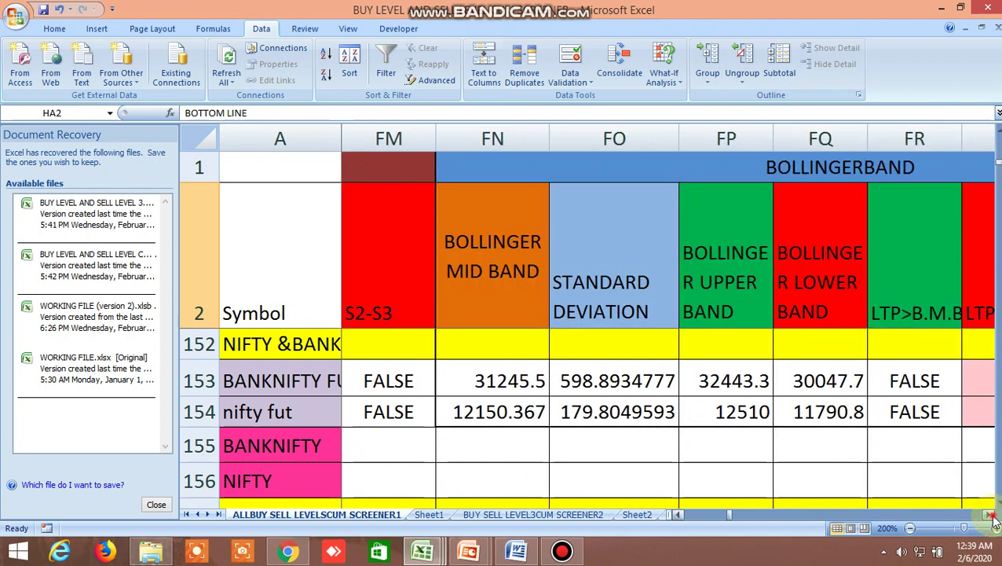
- Examine the PRICE CHANNEL, LTP VS PC CHANNEL and ICHIMOKU CLOUD columns for the Nifty and Bank Nifty rows
{"action": "left_click", "coordinate": [990, 516]}
{"action": "left_click", "coordinate": [989, 515]}
{"action": "left_click", "coordinate": [989, 515]}
{"action": "left_click", "coordinate": [990, 515]}
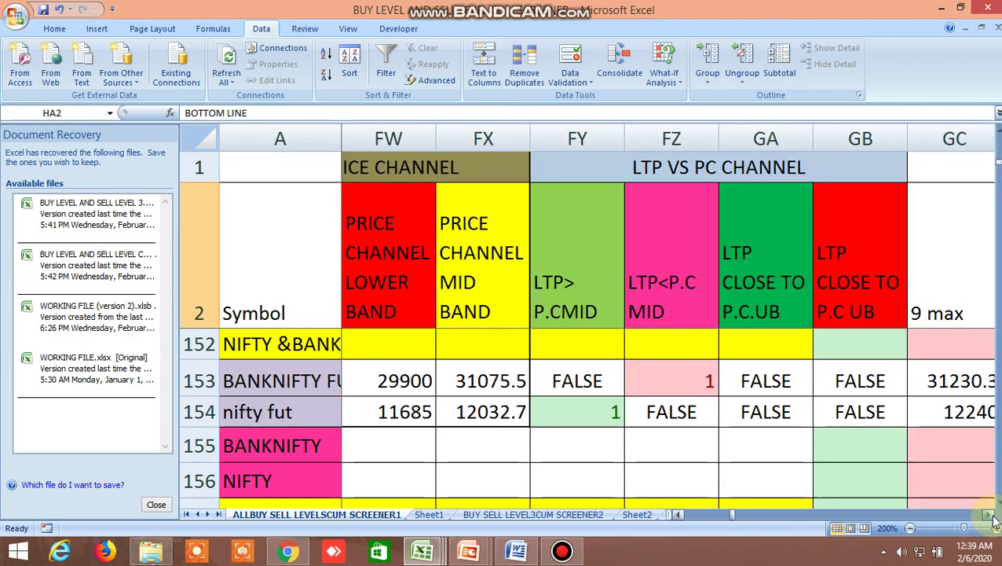
{"action": "left_click", "coordinate": [990, 515]}
{"action": "left_click", "coordinate": [990, 515]}
{"action": "left_click", "coordinate": [990, 516]}
{"action": "left_click", "coordinate": [990, 515]}
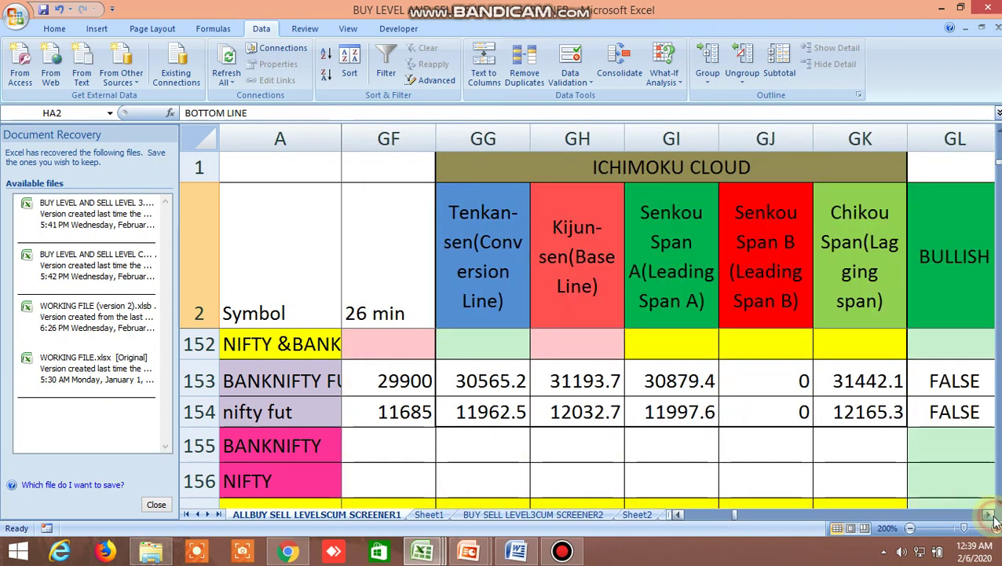
- Look through the traded value, VWAP and TIRONE LEVEL columns for the Nifty and Bank Nifty rows
{"action": "left_click", "coordinate": [990, 515]}
{"action": "left_click", "coordinate": [989, 515]}
{"action": "left_click", "coordinate": [990, 515]}
{"action": "left_click", "coordinate": [989, 515]}
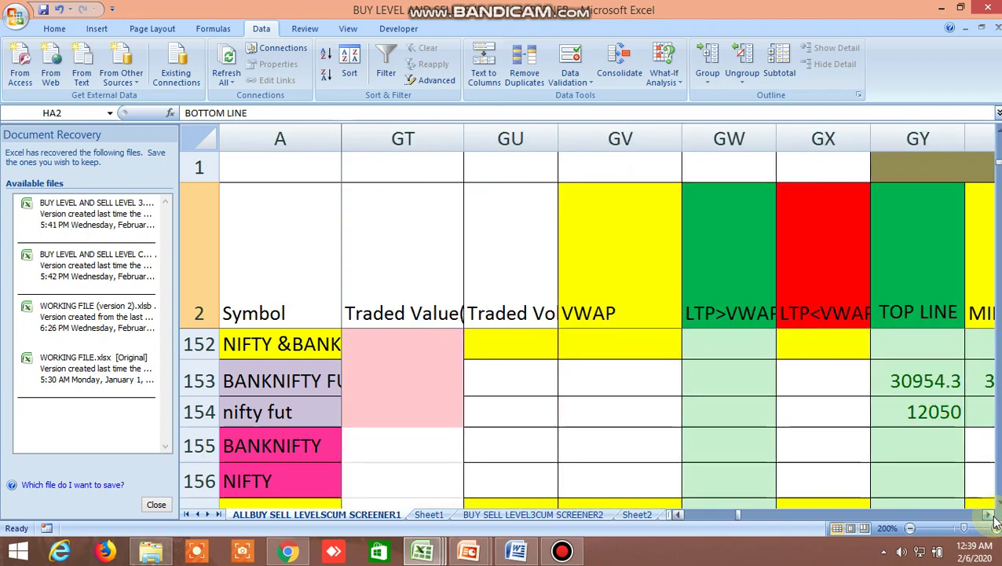
{"action": "left_click", "coordinate": [989, 516]}
{"action": "left_click", "coordinate": [990, 515]}
{"action": "left_click", "coordinate": [990, 515]}
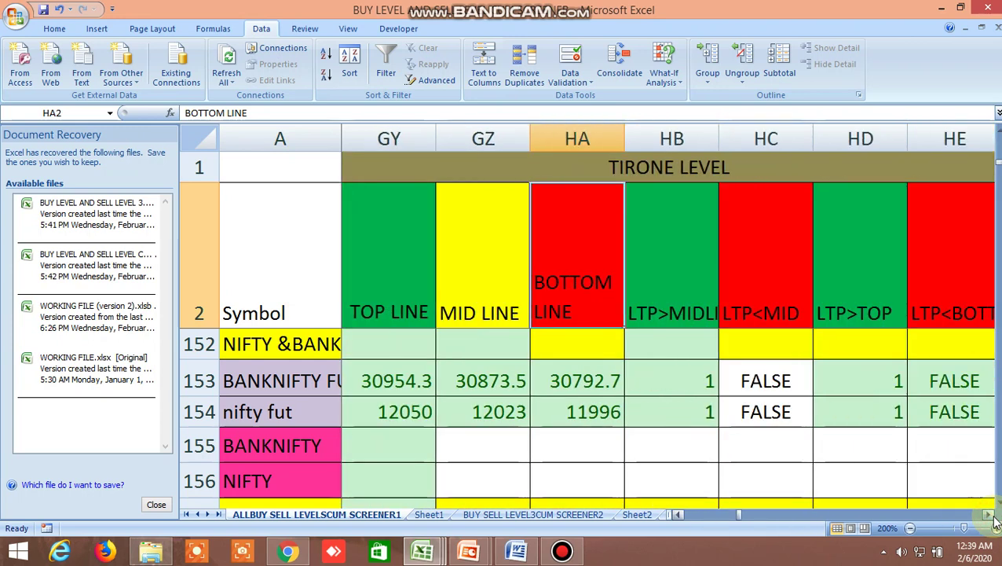
- Return to the commodity rows and examine their BUY LEVEL AND SELL LEVELS 1 targets, from CRUDEOIL to ALUMINI
{"action": "left_click_drag", "start_coordinate": [742, 519], "coordinate": [644, 490]}
{"action": "scroll", "coordinate": [629, 440], "scroll_direction": "up", "scroll_amount": 1}
{"action": "scroll", "coordinate": [629, 440], "scroll_direction": "up", "scroll_amount": 2}
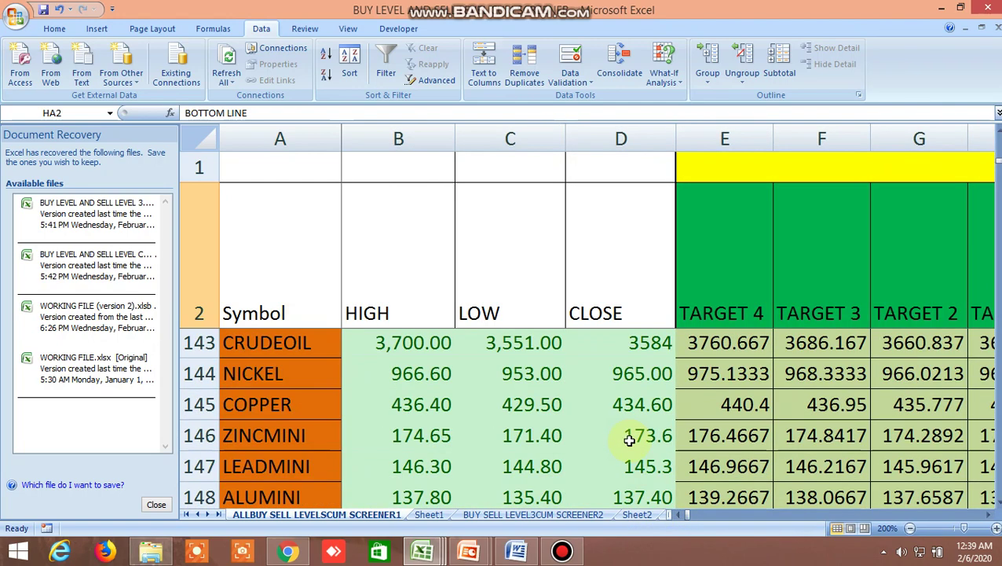
{"action": "left_click", "coordinate": [991, 518]}
{"action": "left_click", "coordinate": [991, 518]}
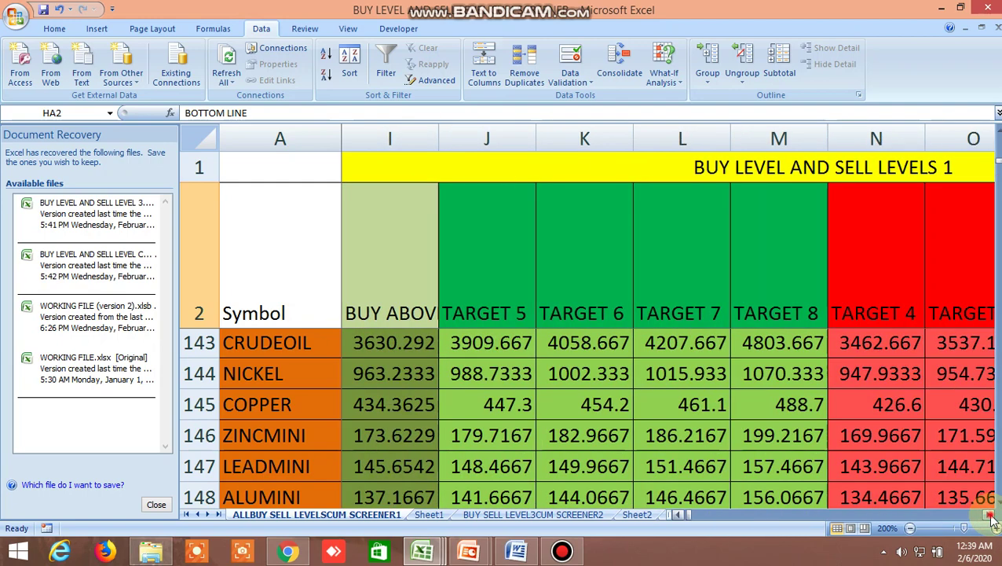
{"action": "left_click", "coordinate": [991, 519]}
{"action": "left_click", "coordinate": [991, 518]}
{"action": "left_click", "coordinate": [992, 519]}
{"action": "left_click", "coordinate": [991, 518]}
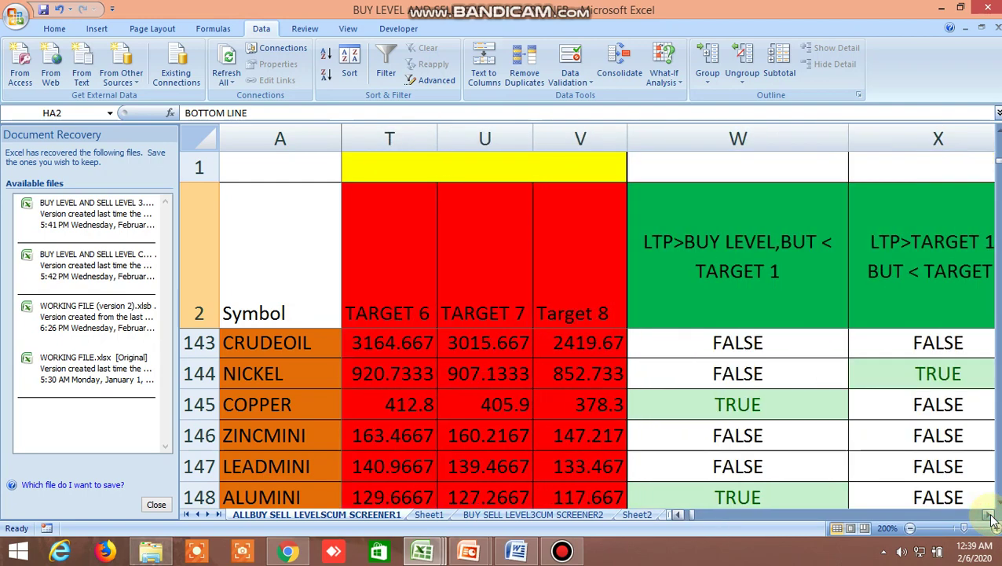
- Examine the commodity rows' LTP target conditions, BUY LEVEL AND SELL LEVELS 2, open interest change and TYPICAL PRICE columns
{"action": "left_click", "coordinate": [991, 519]}
{"action": "left_click", "coordinate": [991, 518]}
{"action": "left_click", "coordinate": [991, 518]}
{"action": "left_click", "coordinate": [992, 518]}
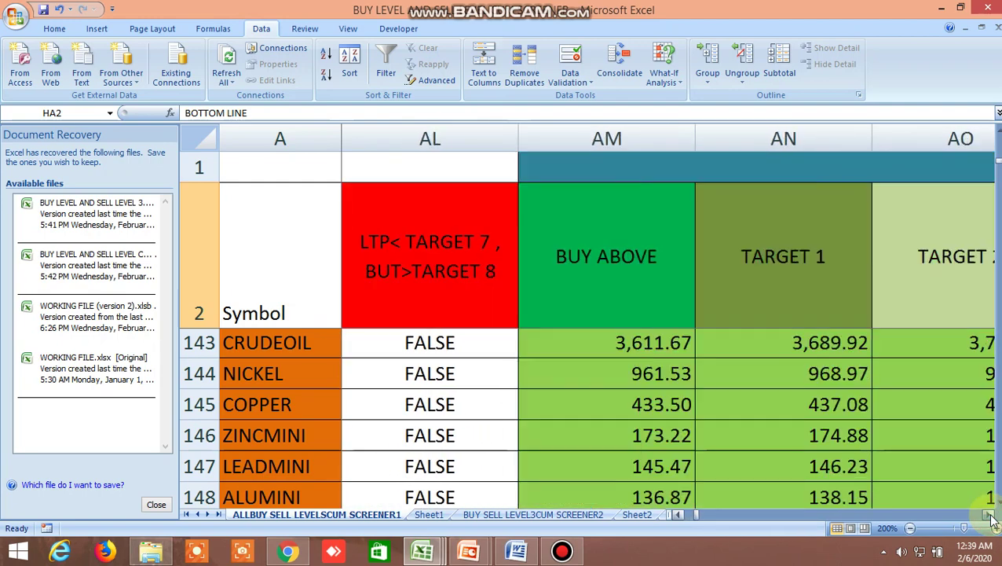
{"action": "left_click", "coordinate": [991, 519]}
{"action": "left_click", "coordinate": [992, 518]}
{"action": "left_click", "coordinate": [991, 518]}
{"action": "left_click", "coordinate": [991, 519]}
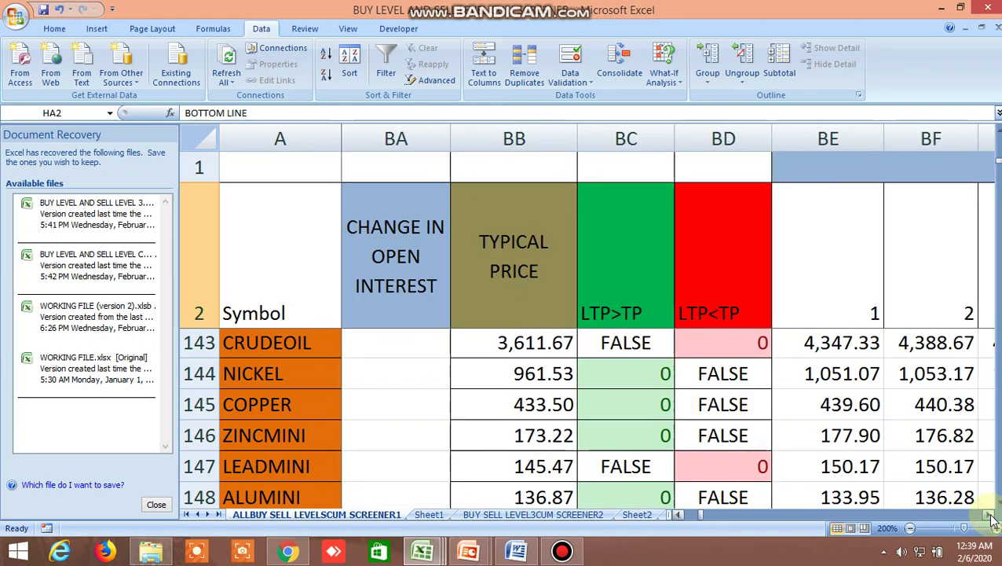
- Examine the numbered price history columns from 1 to 28 for the commodity rows CRUDEOIL to ALUMINI
{"action": "left_click", "coordinate": [992, 518]}
{"action": "left_click", "coordinate": [991, 519]}
{"action": "left_click", "coordinate": [991, 519]}
{"action": "left_click", "coordinate": [991, 519]}
{"action": "left_click", "coordinate": [991, 518]}
{"action": "left_click", "coordinate": [991, 518]}
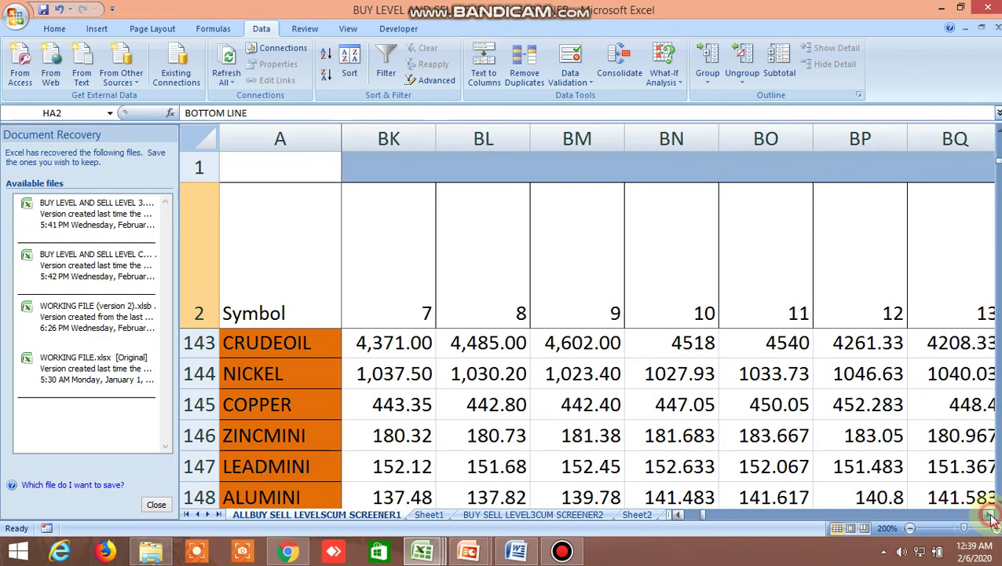
{"action": "left_click", "coordinate": [991, 519]}
{"action": "left_click", "coordinate": [991, 519]}
{"action": "left_click", "coordinate": [991, 519]}
{"action": "left_click", "coordinate": [992, 518]}
{"action": "left_click", "coordinate": [992, 518]}
{"action": "left_click", "coordinate": [991, 519]}
{"action": "left_click", "coordinate": [991, 519]}
{"action": "left_click", "coordinate": [992, 518]}
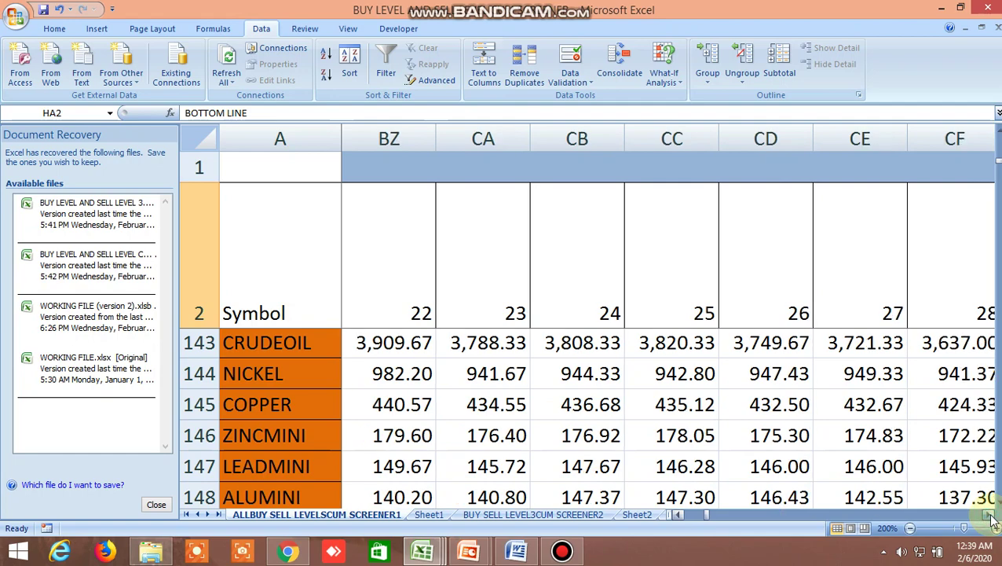
- Look through the 10/20 ema CROSS, 10/20 sma CROSS and PROBABILITY 30, 15 and 5 columns for the commodity rows
{"action": "left_click", "coordinate": [991, 519]}
{"action": "left_click", "coordinate": [992, 518]}
{"action": "left_click", "coordinate": [992, 518]}
{"action": "left_click", "coordinate": [991, 518]}
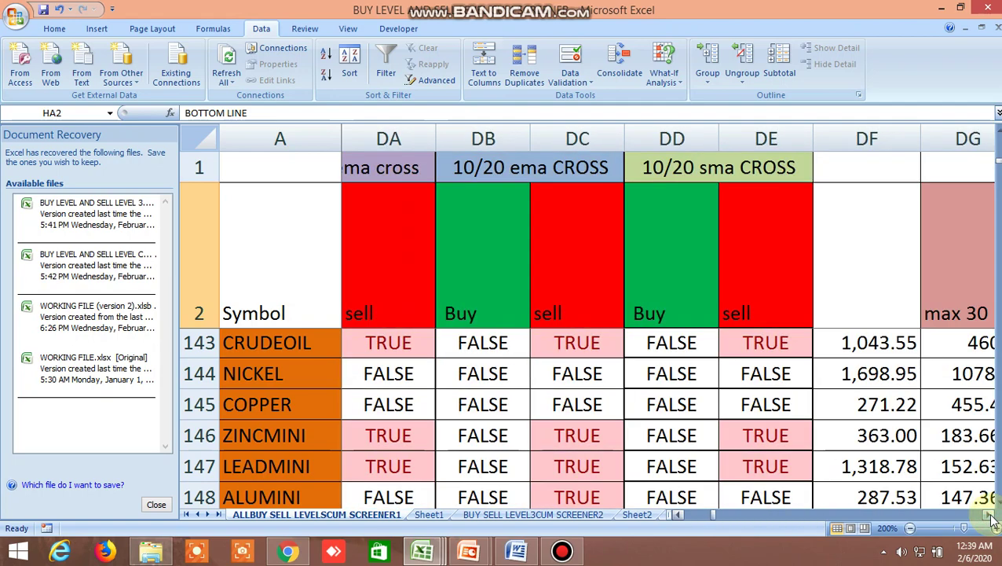
{"action": "left_click", "coordinate": [992, 518]}
{"action": "left_click", "coordinate": [992, 519]}
{"action": "left_click", "coordinate": [991, 519]}
{"action": "left_click", "coordinate": [991, 518]}
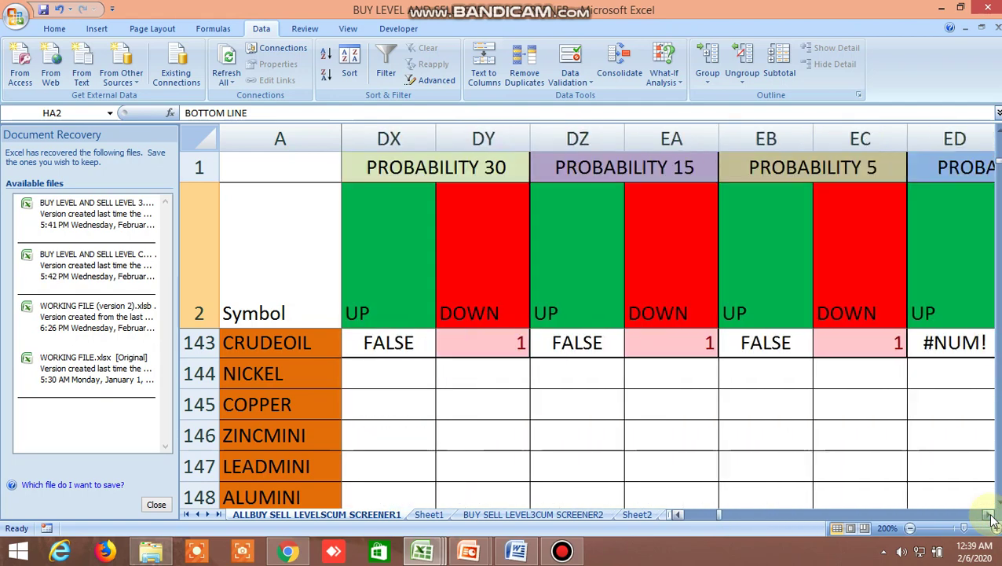
- Examine the commodity rows' R and S buy and sell levels and the LTP VS RESISTANCE SUPPORT PIVOT POINT columns
{"action": "left_click", "coordinate": [991, 519]}
{"action": "left_click", "coordinate": [991, 519]}
{"action": "left_click", "coordinate": [991, 518]}
{"action": "left_click", "coordinate": [991, 518]}
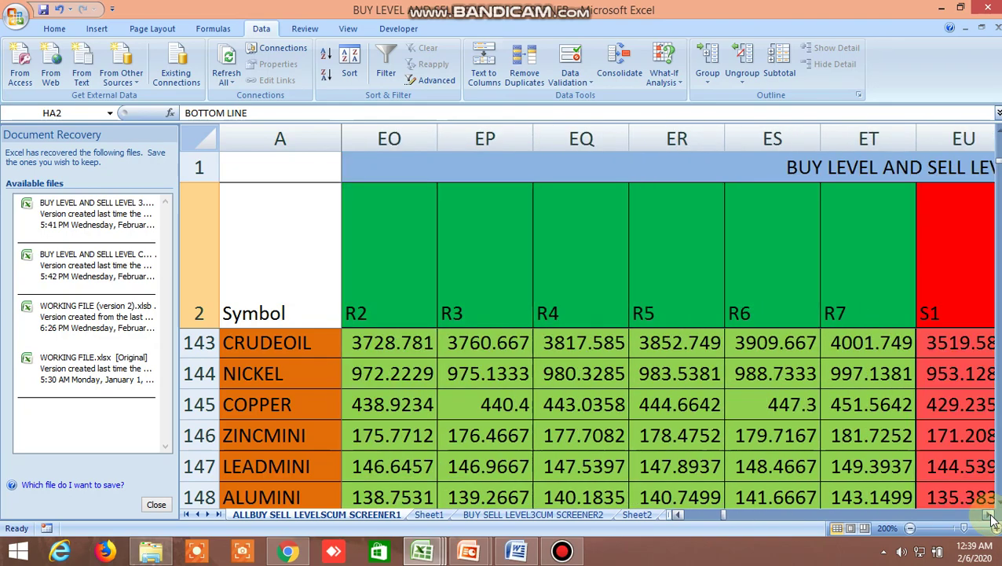
{"action": "left_click", "coordinate": [992, 518]}
{"action": "left_click", "coordinate": [991, 518]}
{"action": "left_click", "coordinate": [991, 519]}
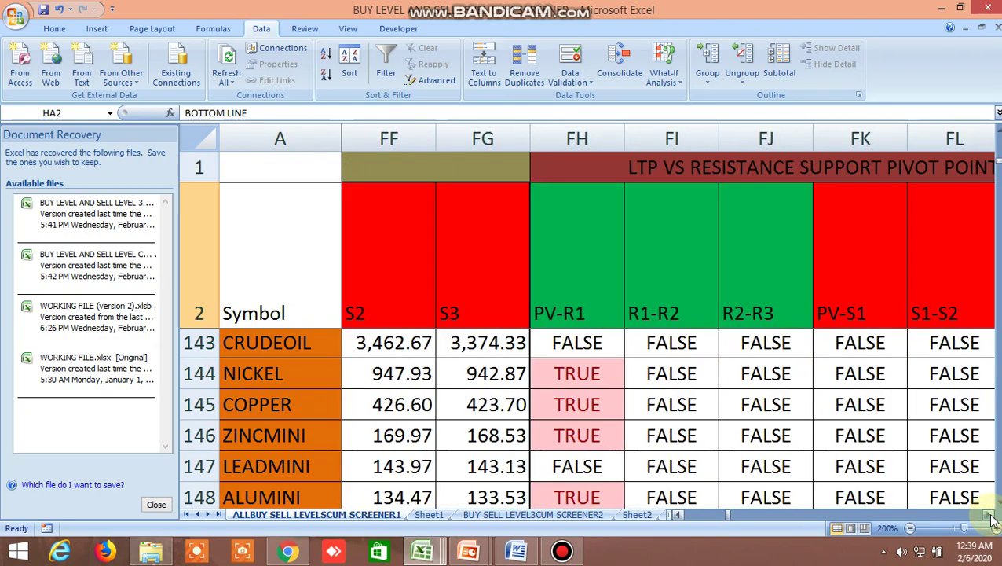
- Look through the commodity rows' cloud signals, CHIKOU SPAN, TIRONE LEVEL and LINEAR REGRESSION columns
{"action": "left_click", "coordinate": [991, 519]}
{"action": "left_click", "coordinate": [991, 518]}
{"action": "left_click", "coordinate": [991, 519]}
{"action": "left_click", "coordinate": [992, 518]}
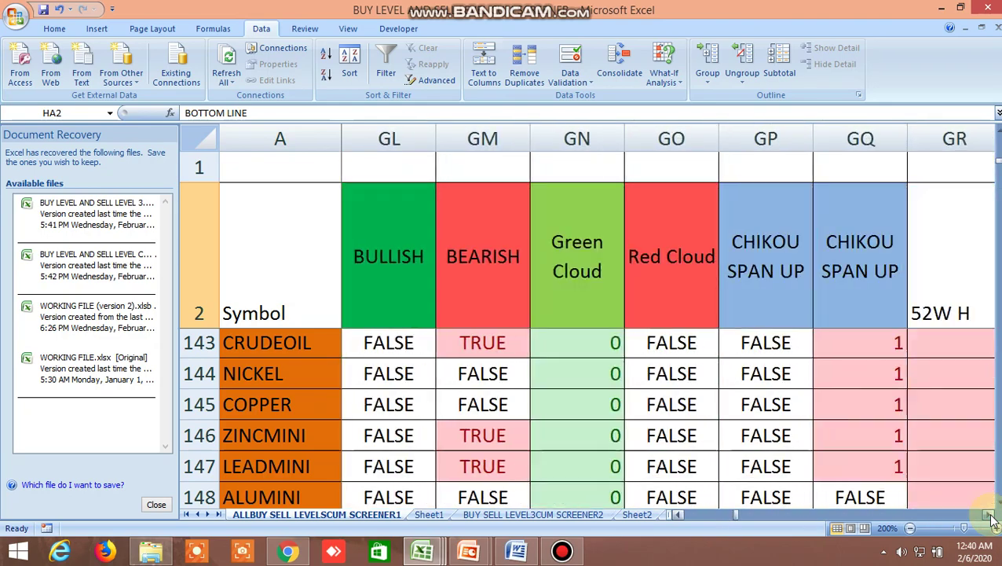
{"action": "left_click", "coordinate": [992, 518]}
{"action": "left_click", "coordinate": [991, 518]}
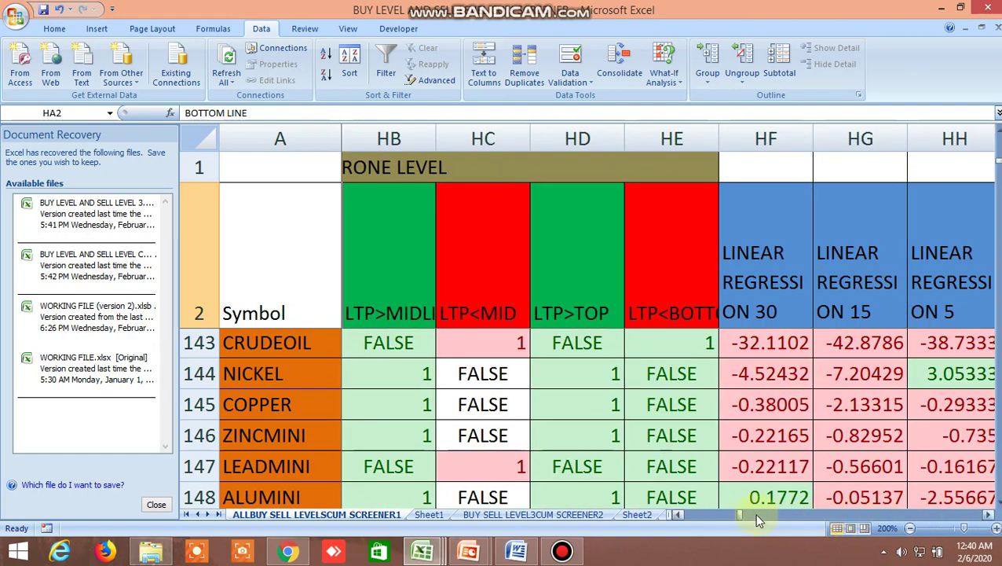
- Return to the HIGH, LOW and CLOSE columns and look across the SILVER, GOLD and NATURAL GAS rows
{"action": "left_click_drag", "start_coordinate": [743, 516], "coordinate": [673, 525]}
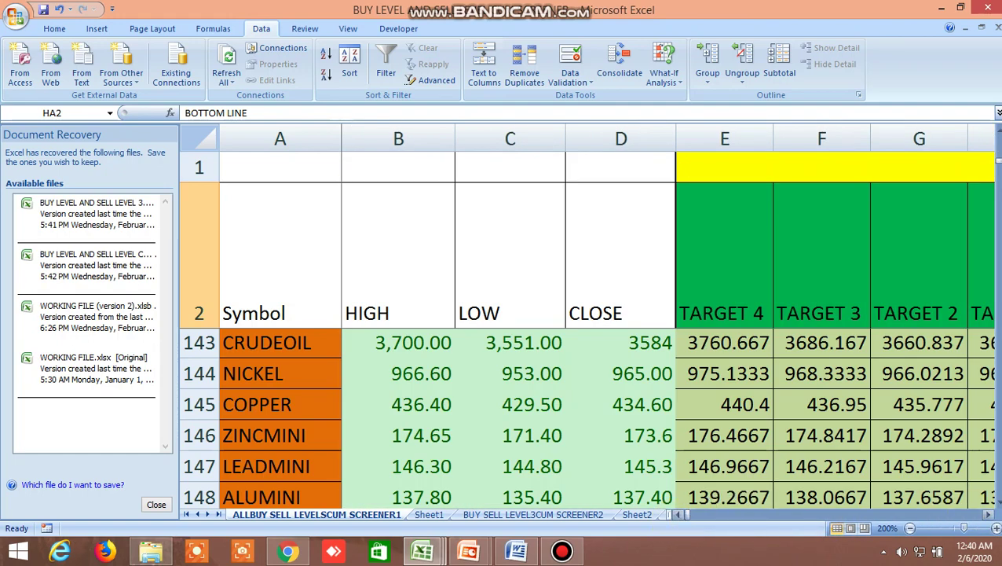
{"action": "left_click", "coordinate": [996, 507]}
{"action": "left_click", "coordinate": [996, 506]}
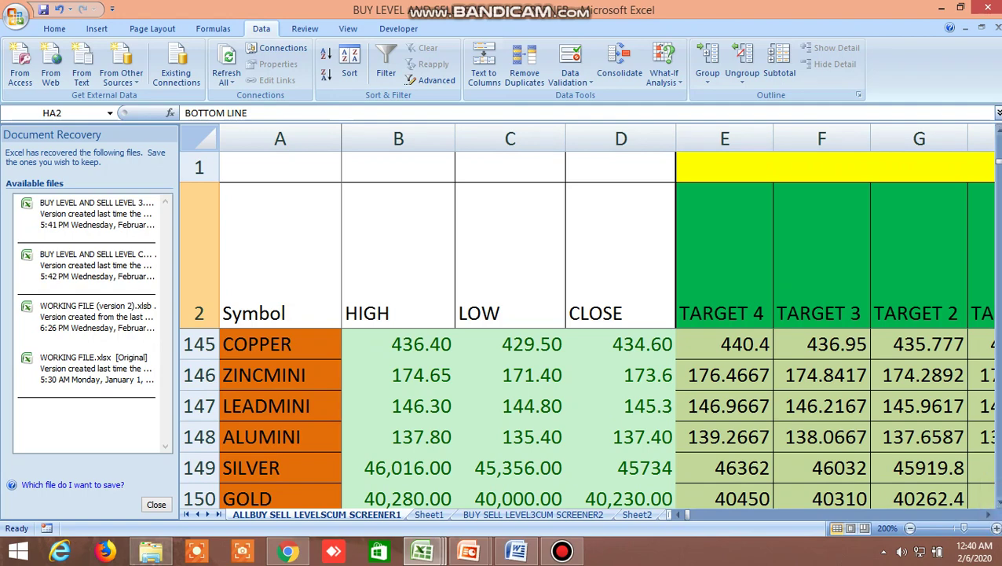
{"action": "left_click", "coordinate": [996, 507]}
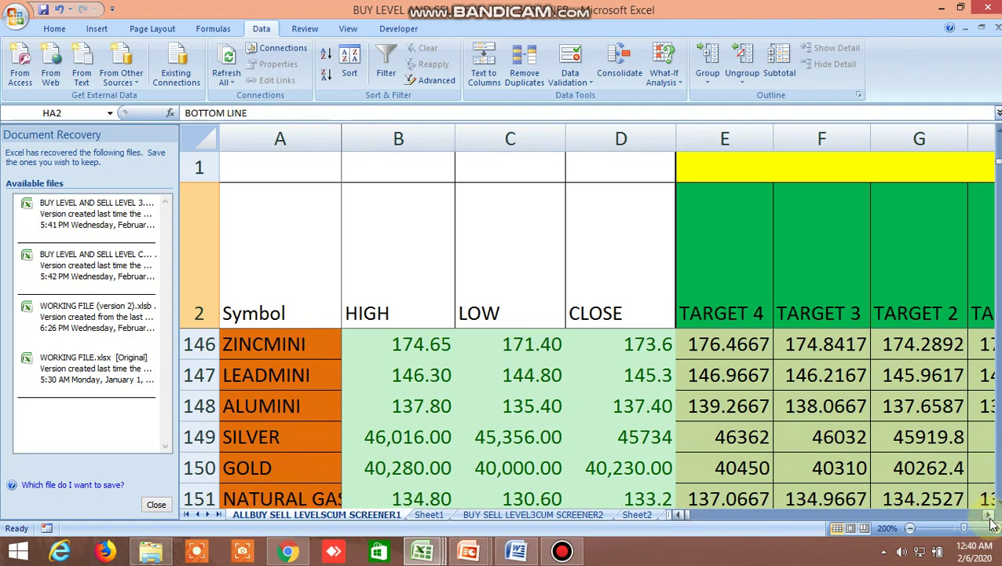
{"action": "left_click_drag", "start_coordinate": [990, 516], "coordinate": [991, 518]}
- Go to the stock rows below the commodities and examine their targets and LTP target conditions, including BAJAJ-AUTO to BATAINDIA
{"action": "left_click_drag", "start_coordinate": [740, 519], "coordinate": [642, 496]}
{"action": "scroll", "coordinate": [637, 476], "scroll_direction": "down", "scroll_amount": 3}
{"action": "scroll", "coordinate": [636, 470], "scroll_direction": "down", "scroll_amount": 2}
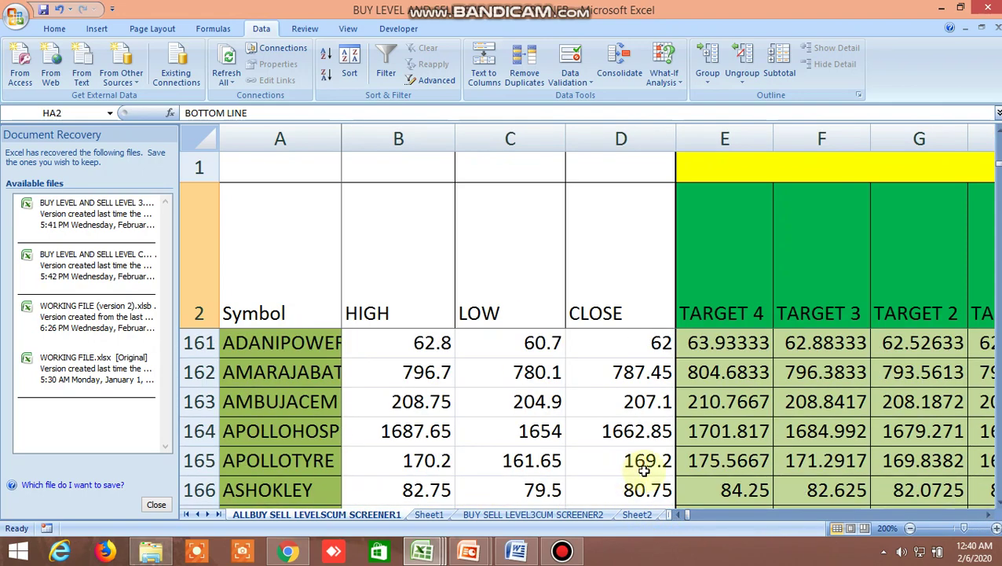
{"action": "scroll", "coordinate": [712, 425], "scroll_direction": "down", "scroll_amount": 3}
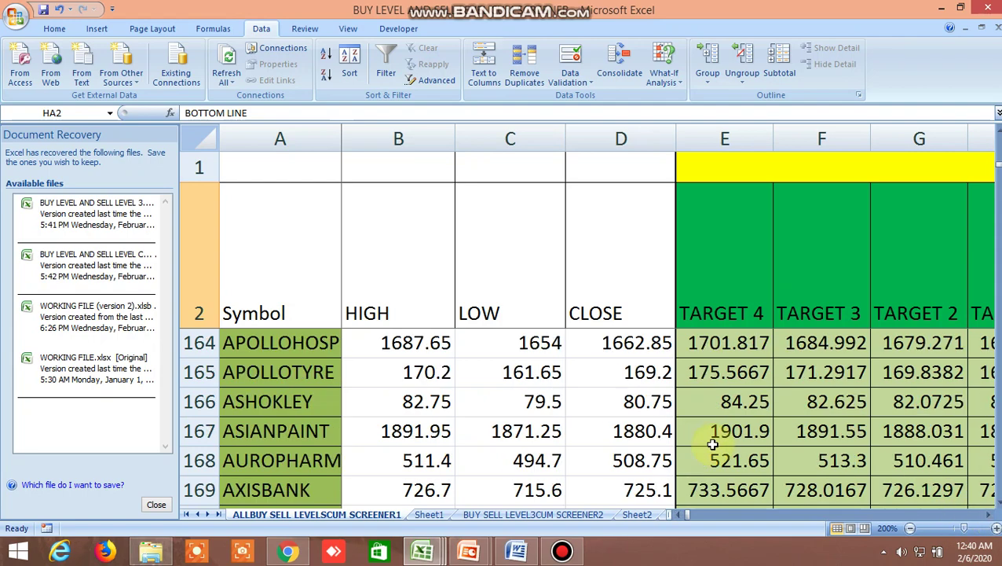
{"action": "left_click_drag", "start_coordinate": [991, 517], "coordinate": [992, 517]}
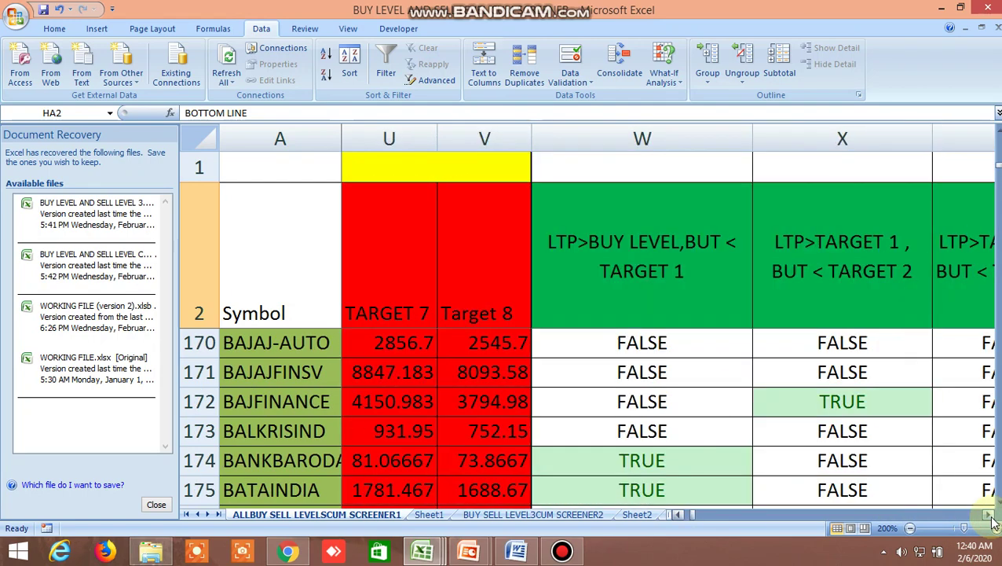
- Switch to the BUY SELL LEVEL3CUM SCREENER2 sheet and inspect the 100 MA CUT formulas in rows 7 and 14
{"action": "left_click", "coordinate": [533, 514]}
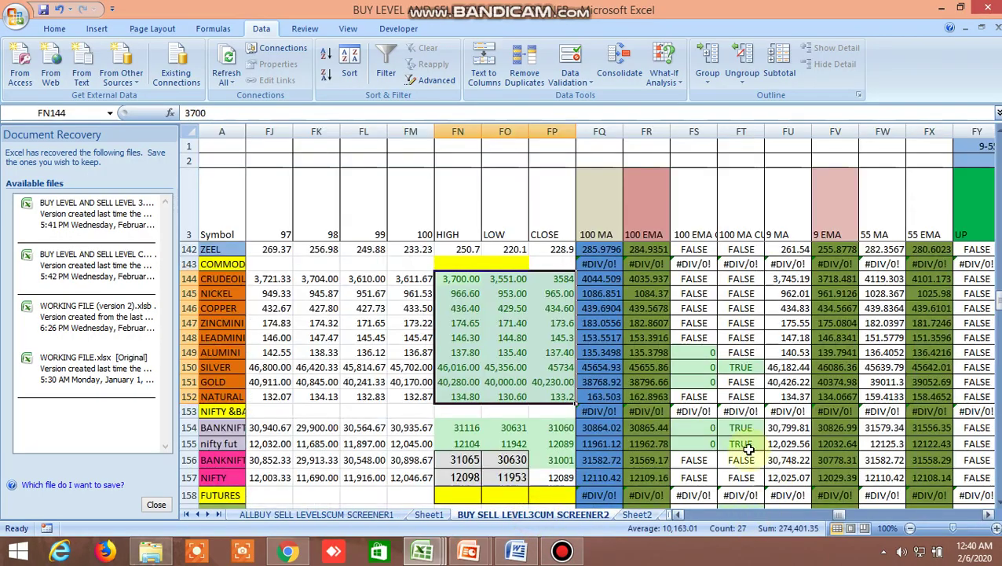
{"action": "scroll", "coordinate": [749, 447], "scroll_direction": "up", "scroll_amount": 2}
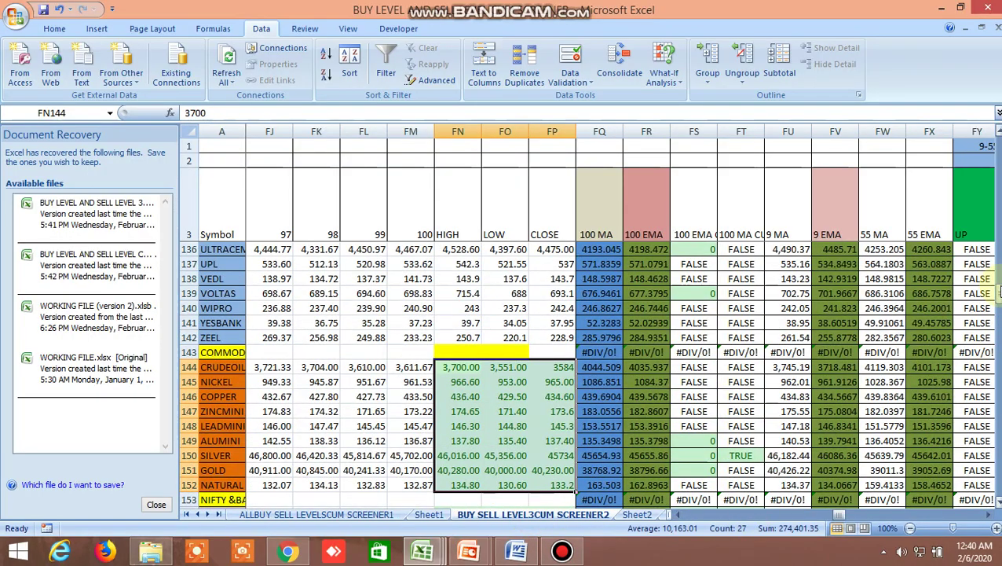
{"action": "left_click_drag", "start_coordinate": [998, 292], "coordinate": [998, 288]}
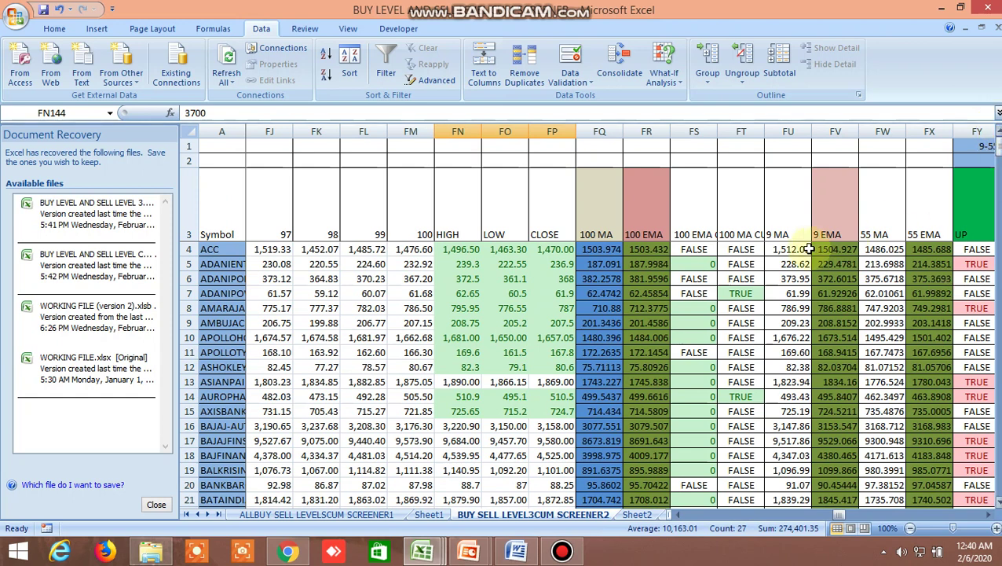
{"action": "left_click", "coordinate": [745, 293]}
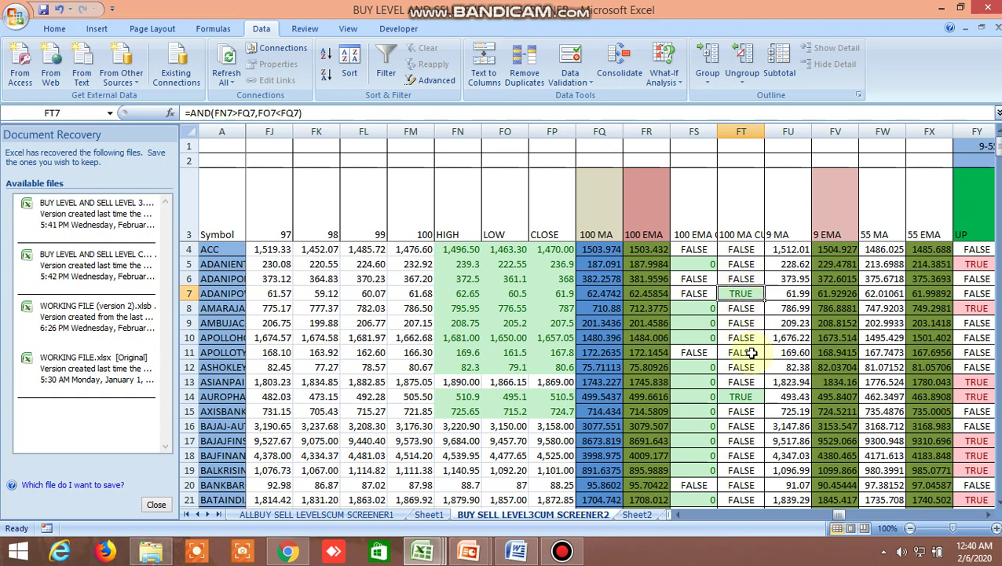
{"action": "left_click", "coordinate": [752, 396]}
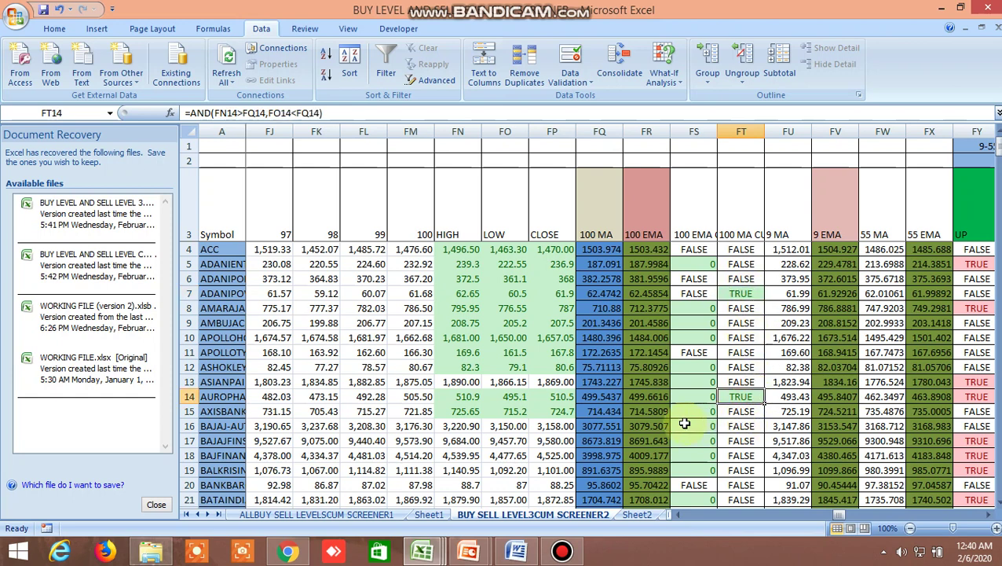
{"action": "left_click", "coordinate": [744, 204]}
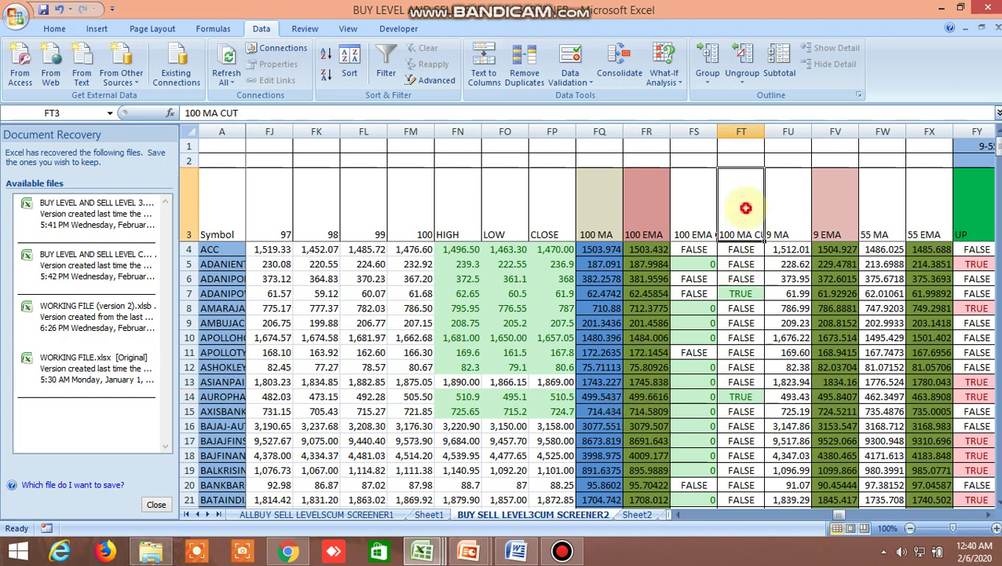
{"action": "left_click", "coordinate": [742, 398]}
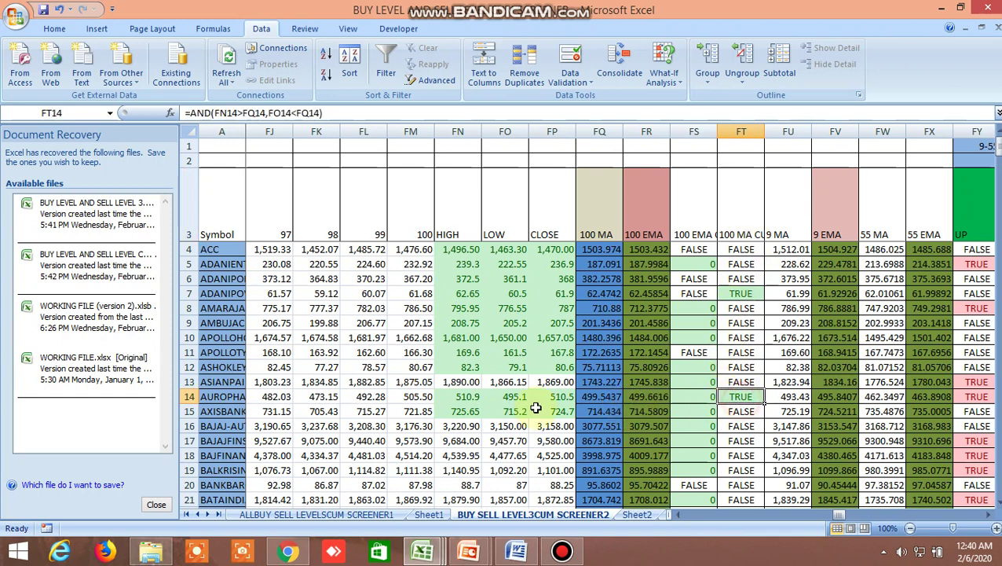
- Compare the HIGH, LOW and CLOSE values in row 14 for AUROPHARMA
{"action": "left_click", "coordinate": [457, 396]}
{"action": "key", "text": "Right"}
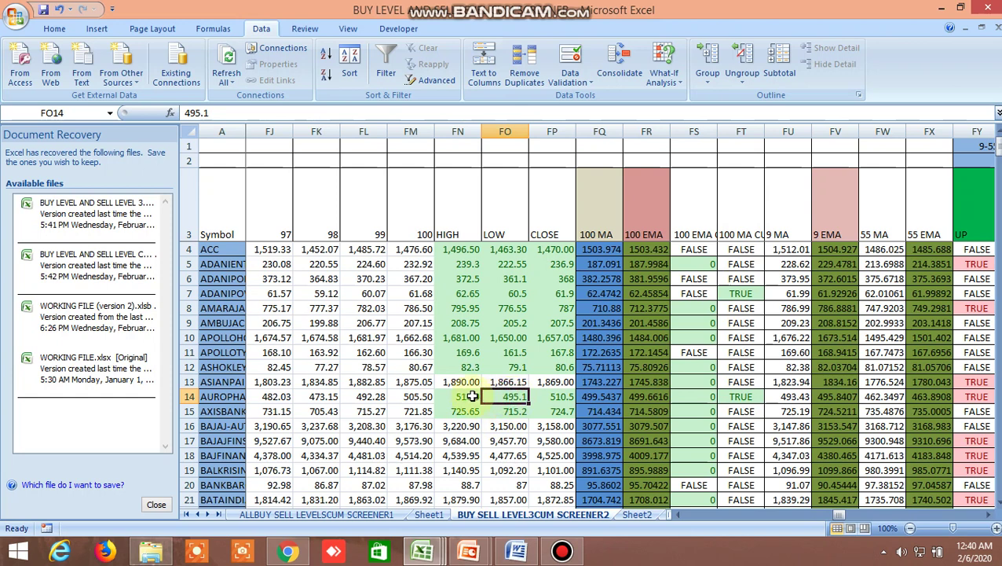
{"action": "left_click", "coordinate": [472, 396]}
{"action": "left_click", "coordinate": [515, 399]}
{"action": "left_click", "coordinate": [556, 395]}
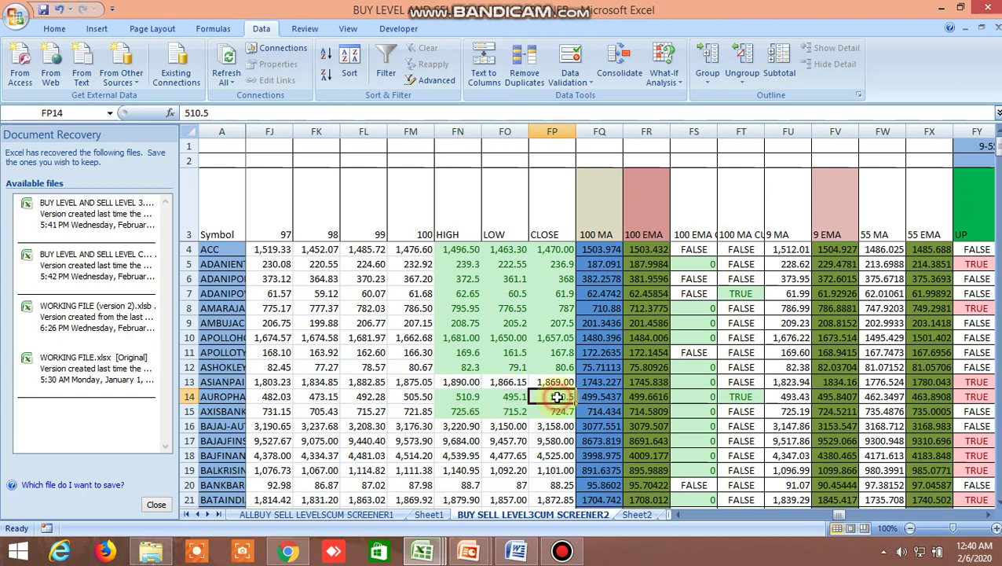
{"action": "left_click", "coordinate": [501, 400]}
{"action": "left_click", "coordinate": [470, 399]}
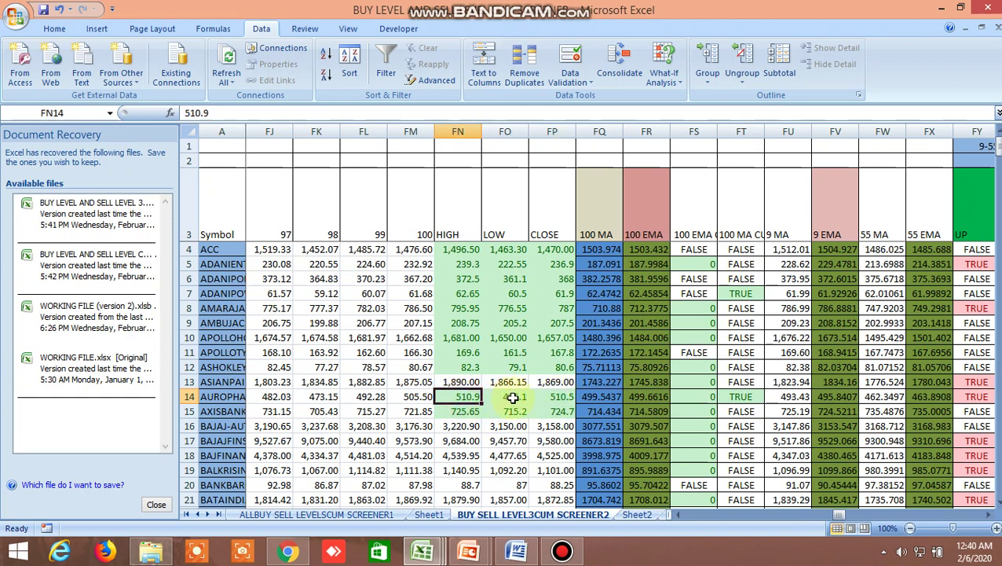
{"action": "left_click", "coordinate": [513, 398]}
{"action": "left_click", "coordinate": [468, 398]}
{"action": "left_click", "coordinate": [518, 398]}
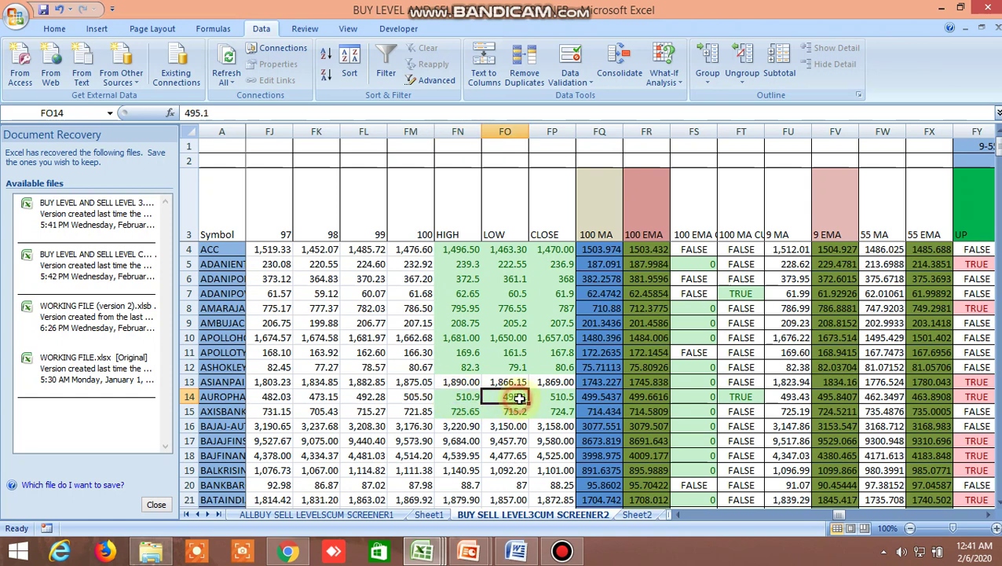
{"action": "left_click", "coordinate": [560, 398]}
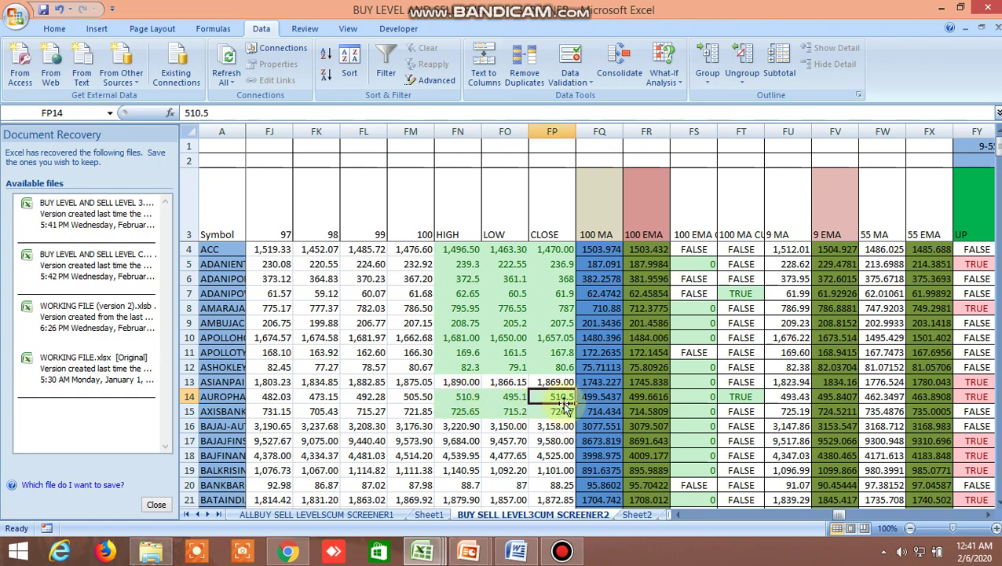
{"action": "left_click", "coordinate": [467, 398]}
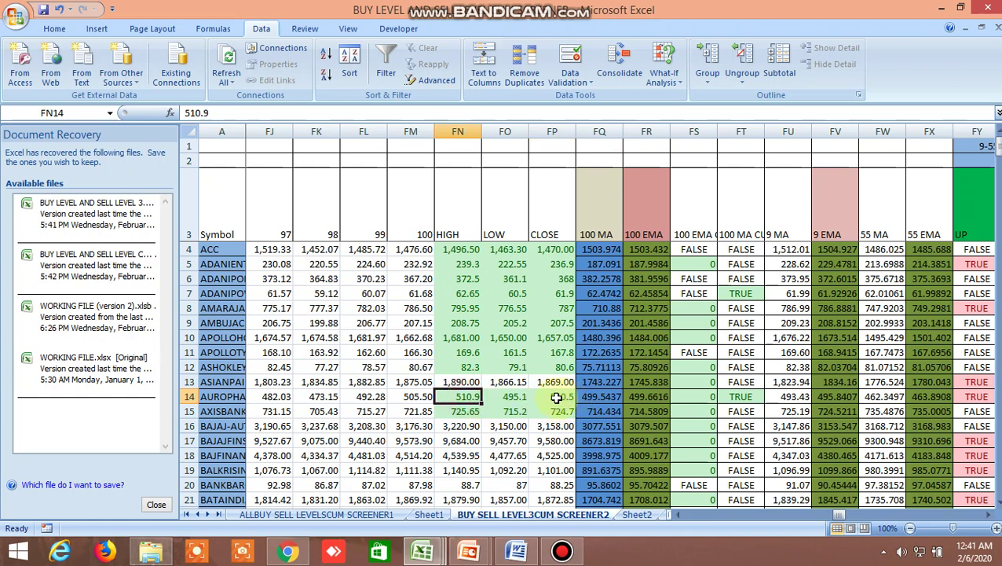
- Switch to Zerodha Kite in Chrome and load the NSE chart for AUROPHARMA
{"action": "left_click", "coordinate": [303, 552]}
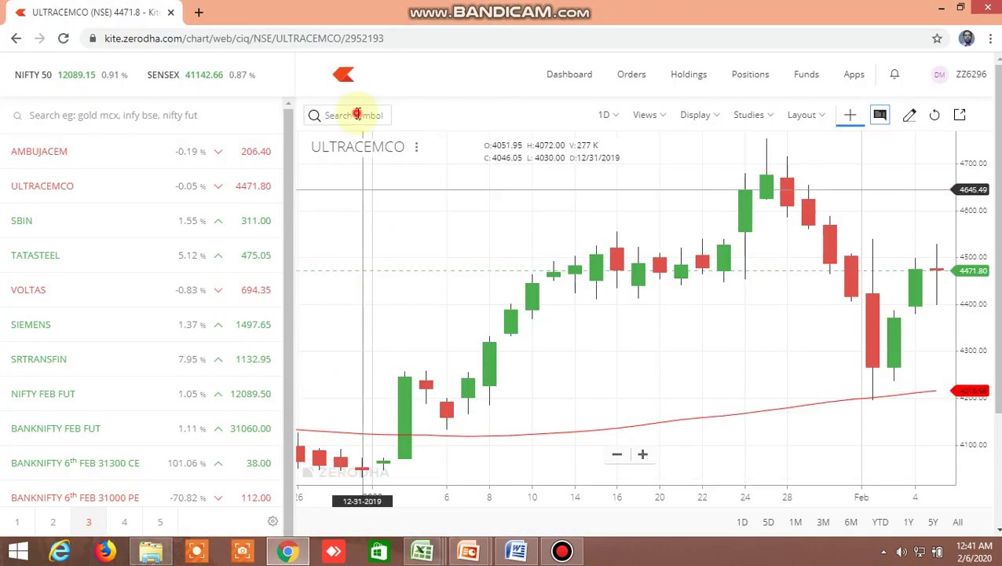
{"action": "left_click", "coordinate": [357, 115]}
{"action": "type", "text": "au"}
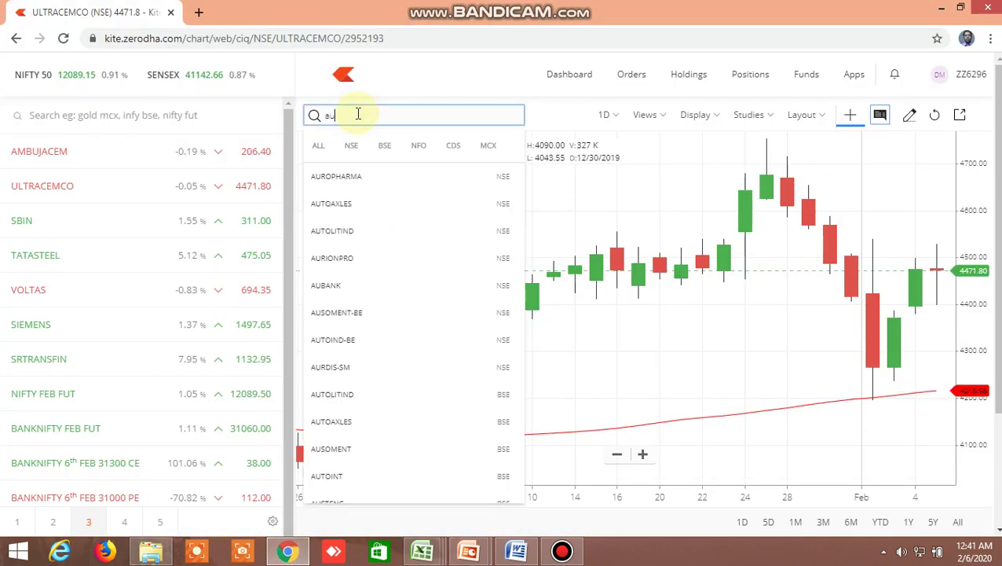
{"action": "type", "text": "rophrama"}
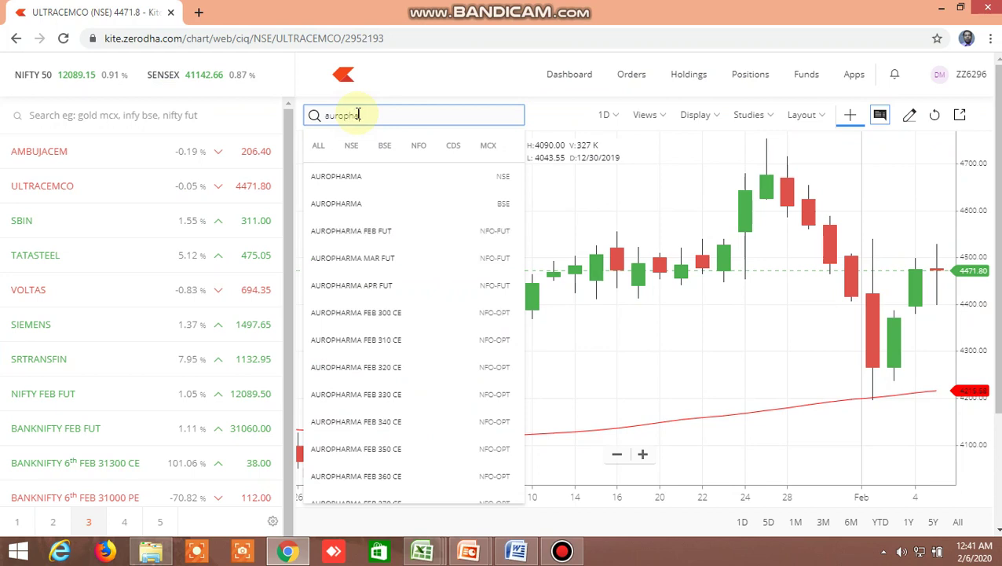
{"action": "type", "text": "harma"}
{"action": "left_click", "coordinate": [346, 180]}
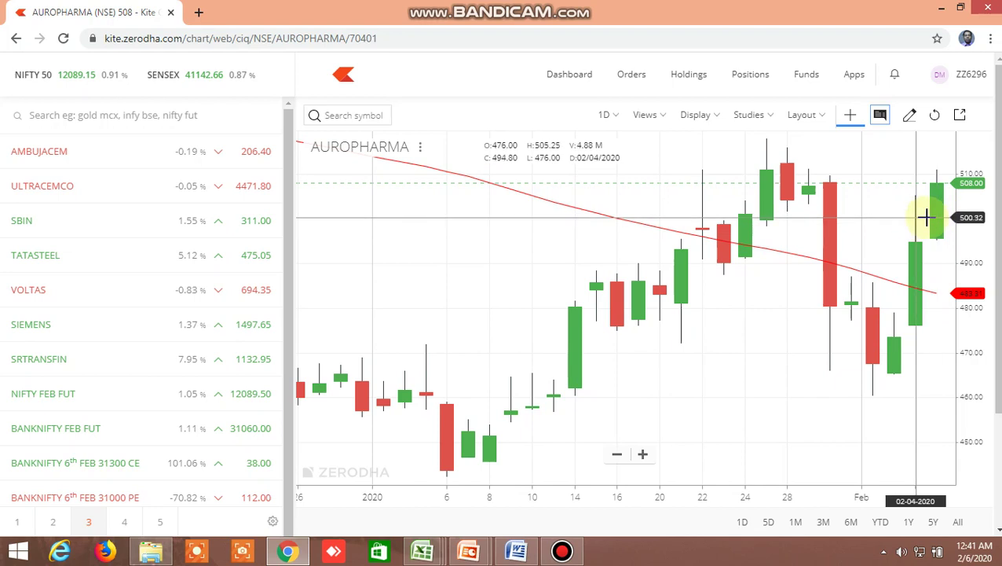
- Return to the screener workbook in Excel and inspect the 100 MA CUT formula in row 33
{"action": "mouse_move", "coordinate": [423, 550]}
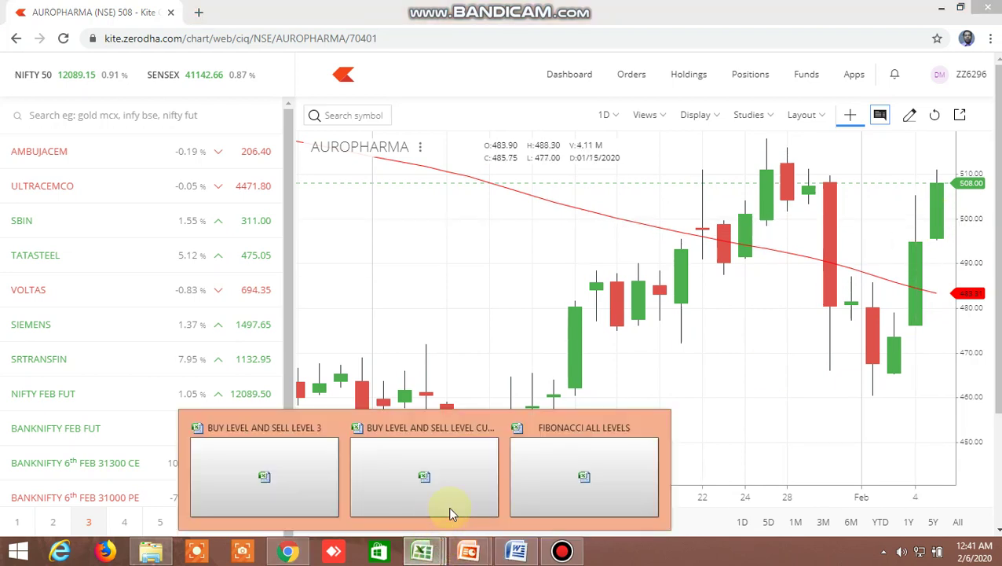
{"action": "left_click", "coordinate": [448, 479]}
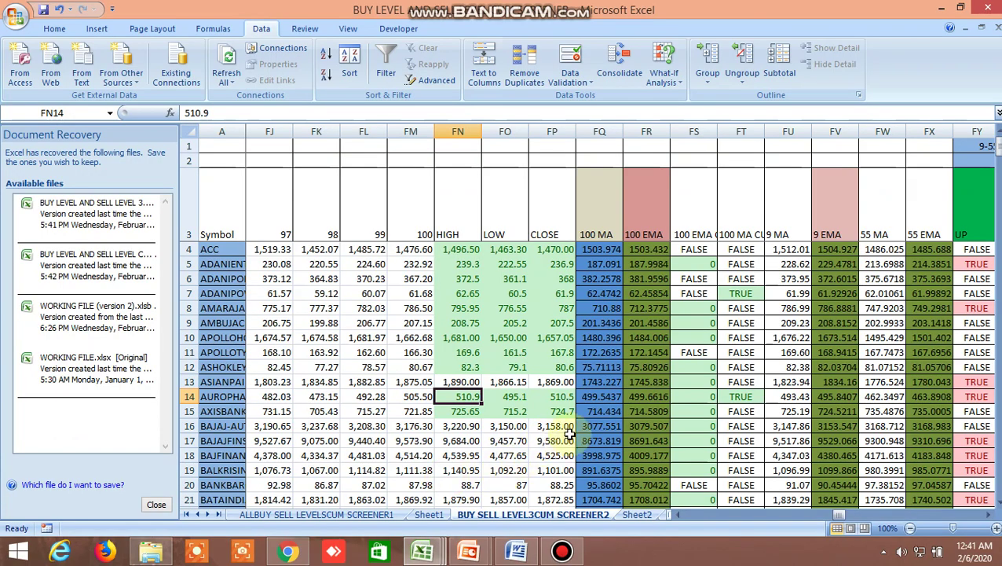
{"action": "scroll", "coordinate": [730, 426], "scroll_direction": "down", "scroll_amount": 5}
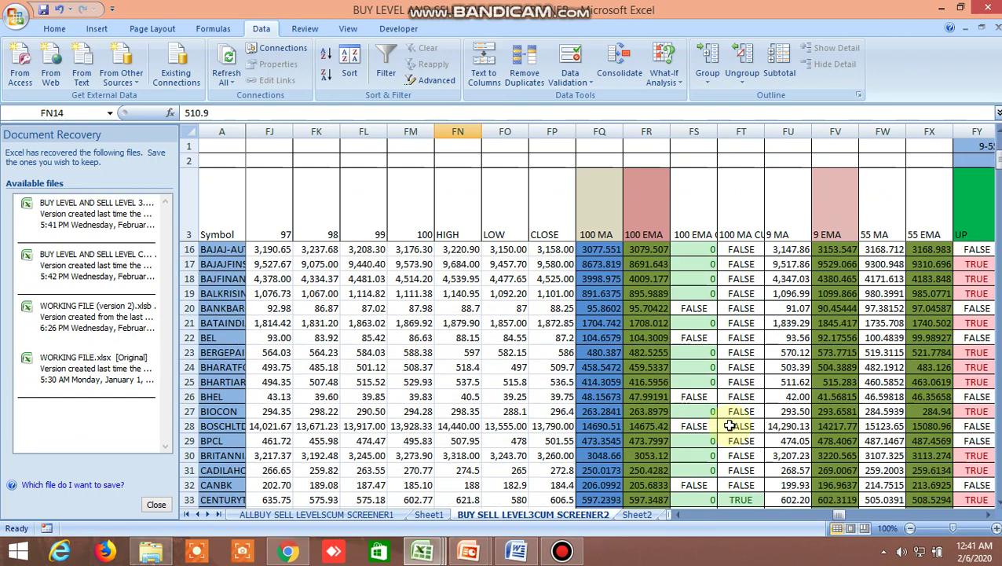
{"action": "left_click", "coordinate": [742, 455]}
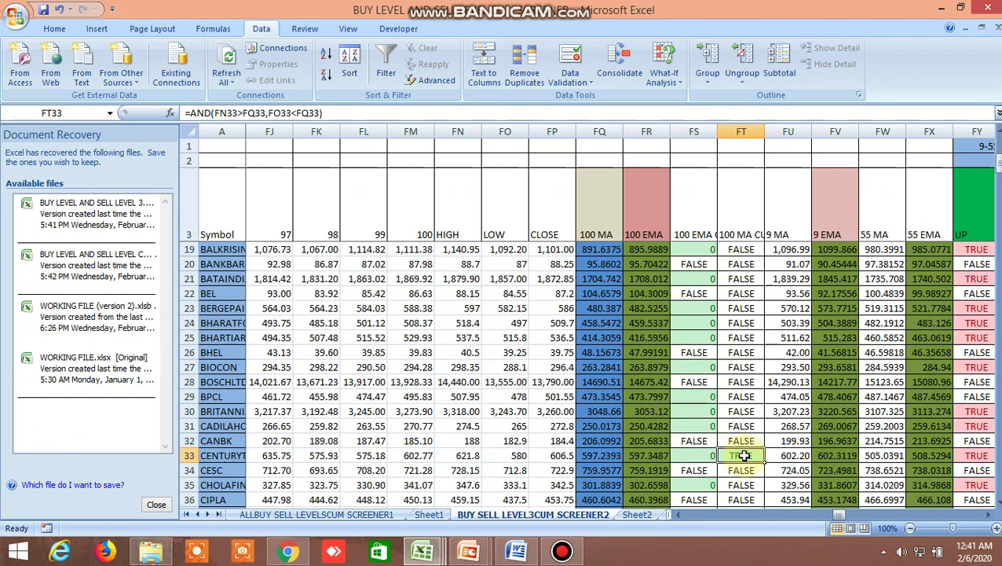
- Switch to Zerodha Kite in Chrome and load the NSE chart for CENTURYTEX
{"action": "left_click", "coordinate": [288, 550]}
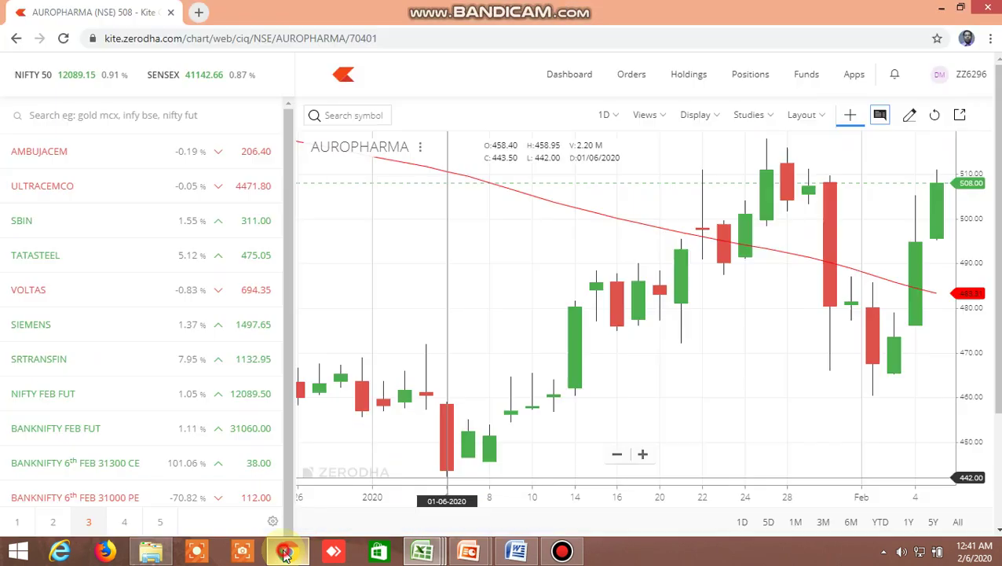
{"action": "left_click", "coordinate": [347, 114]}
{"action": "type", "text": "cent"}
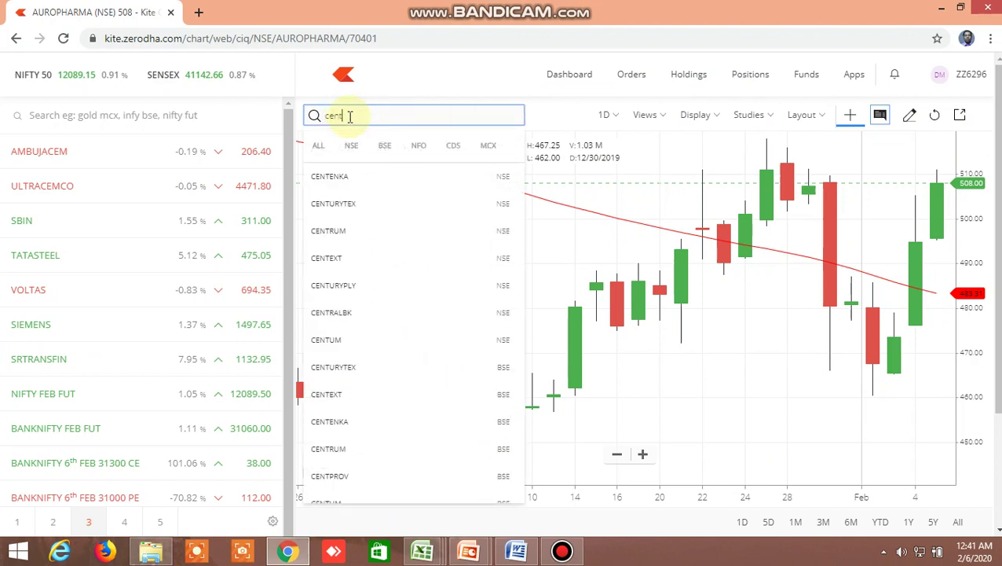
{"action": "type", "text": "urytex"}
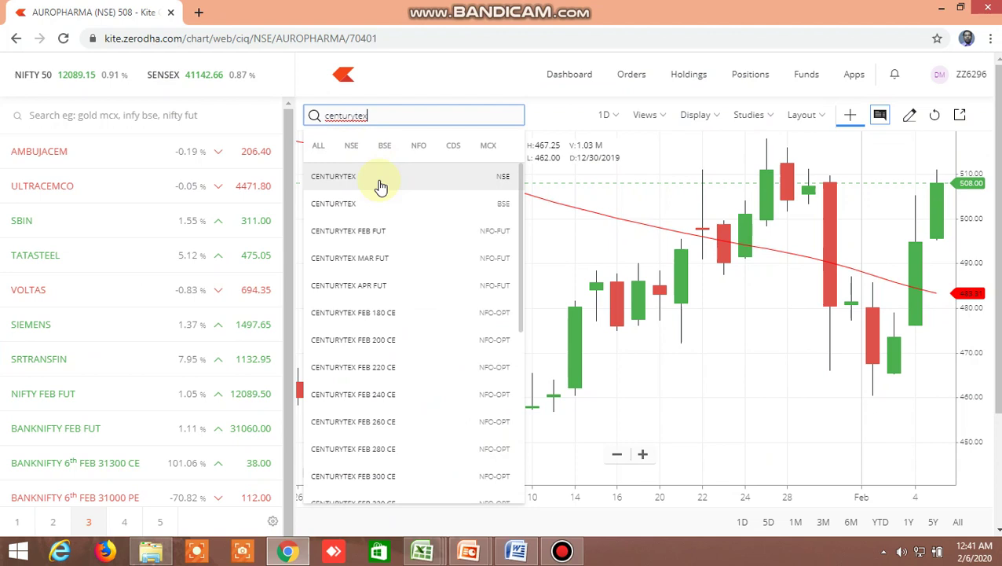
{"action": "left_click", "coordinate": [380, 179]}
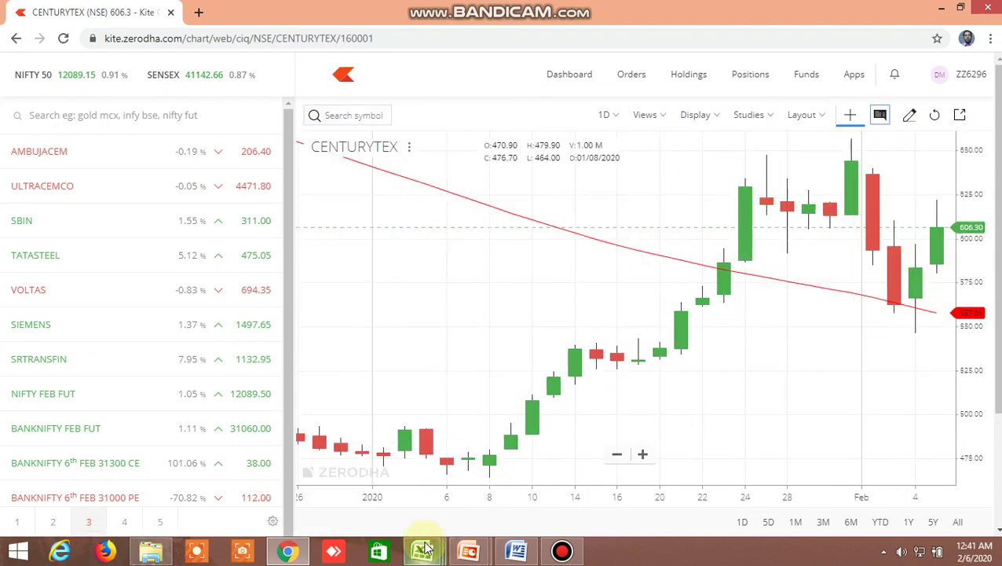
- Return to the screener workbook in Excel and inspect the 100 EMA formula in row 37 and the 100 MA CUT formula in row 33
{"action": "mouse_move", "coordinate": [422, 549]}
{"action": "left_click", "coordinate": [463, 480]}
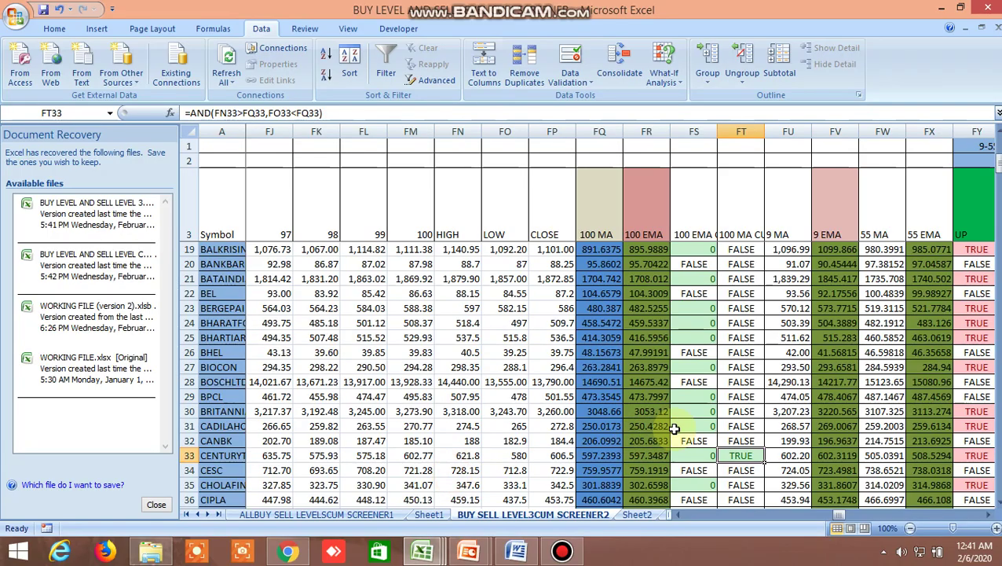
{"action": "scroll", "coordinate": [747, 438], "scroll_direction": "down", "scroll_amount": 1}
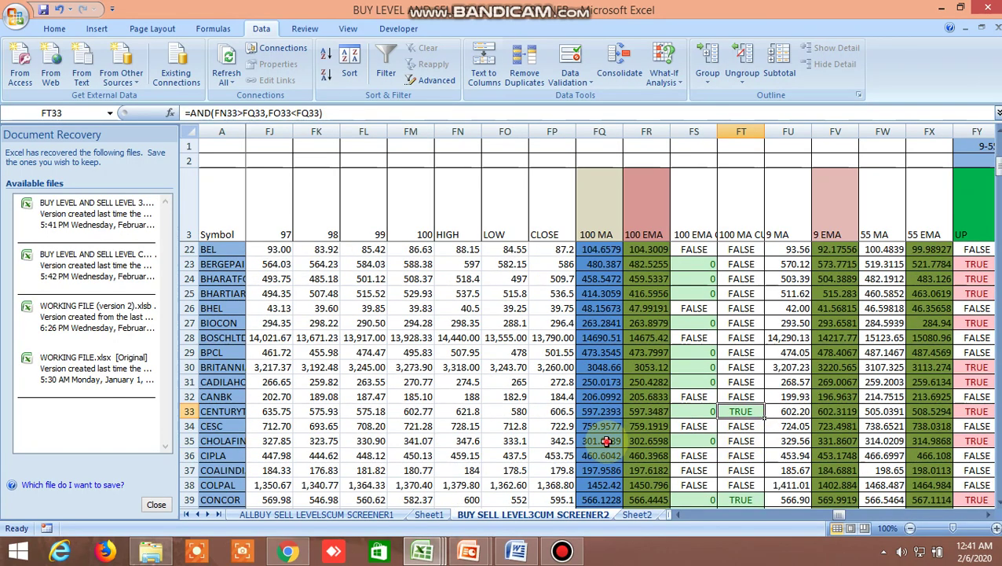
{"action": "left_click", "coordinate": [647, 470]}
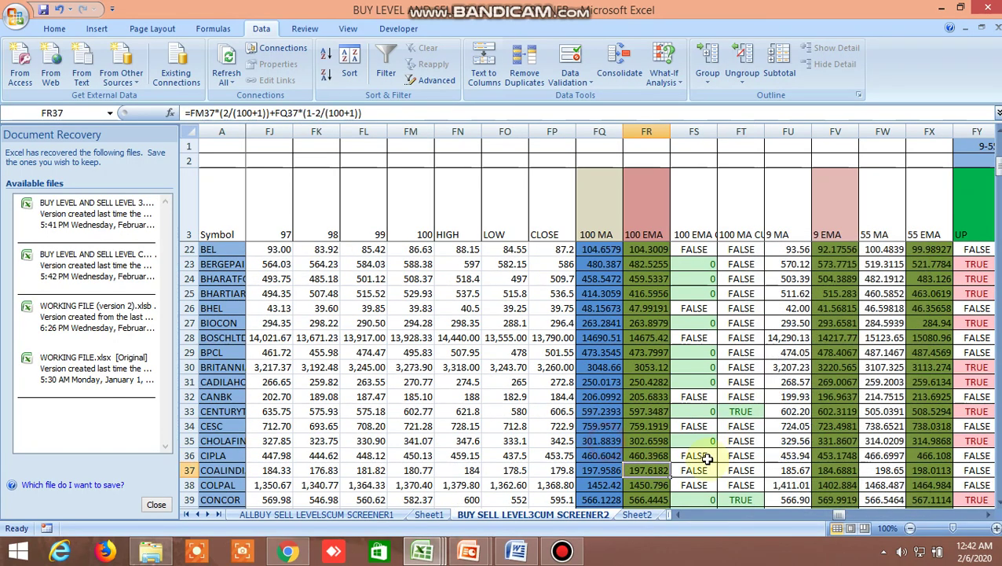
{"action": "left_click", "coordinate": [743, 411]}
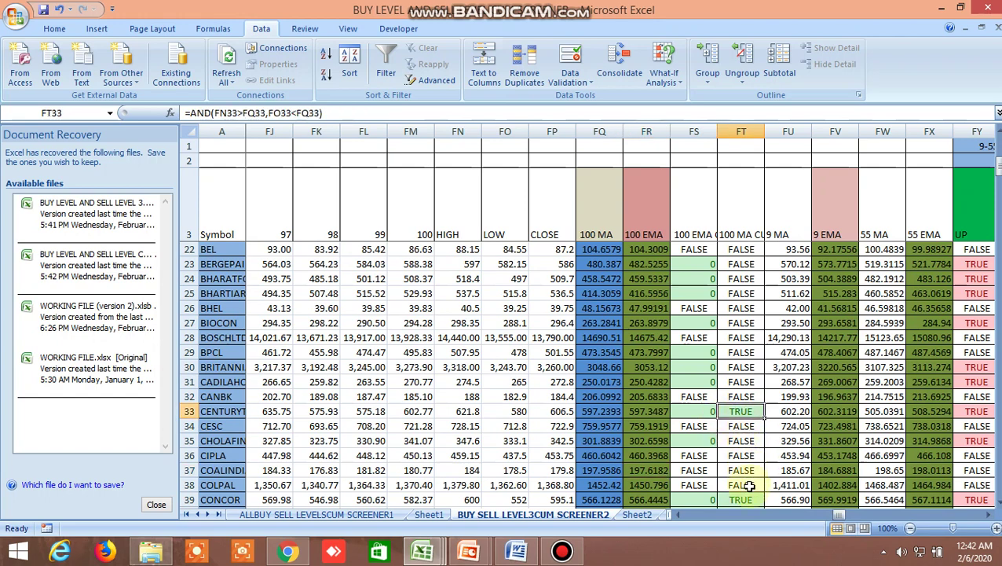
- Switch to Zerodha Kite in Chrome and load the NSE chart for CONCOR
{"action": "left_click", "coordinate": [288, 551]}
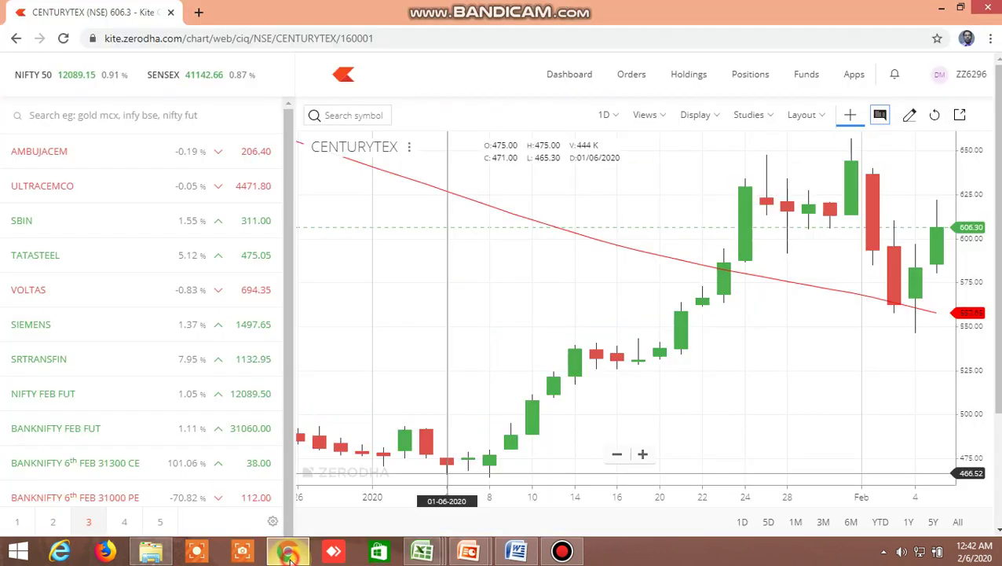
{"action": "left_click", "coordinate": [336, 116]}
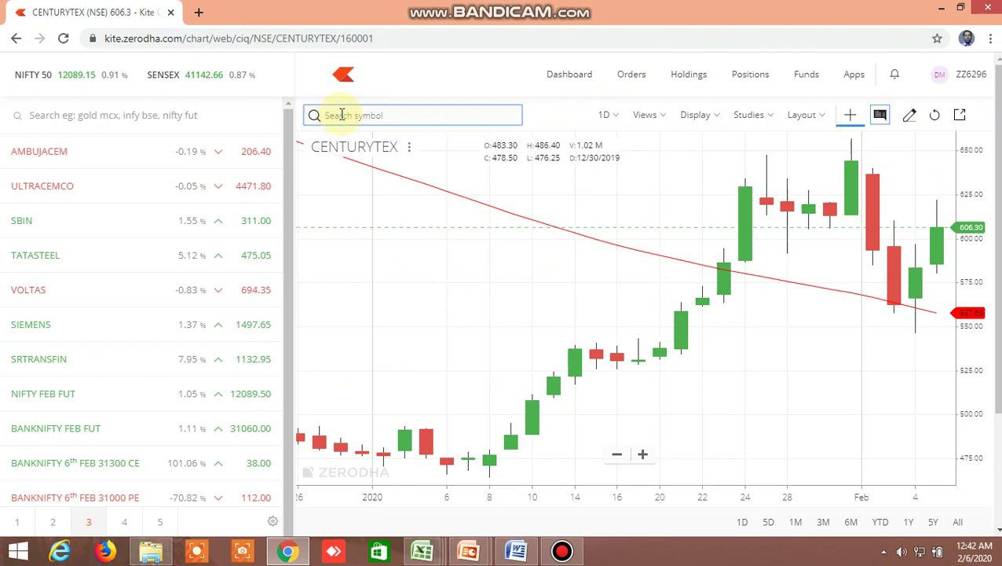
{"action": "type", "text": "concor"}
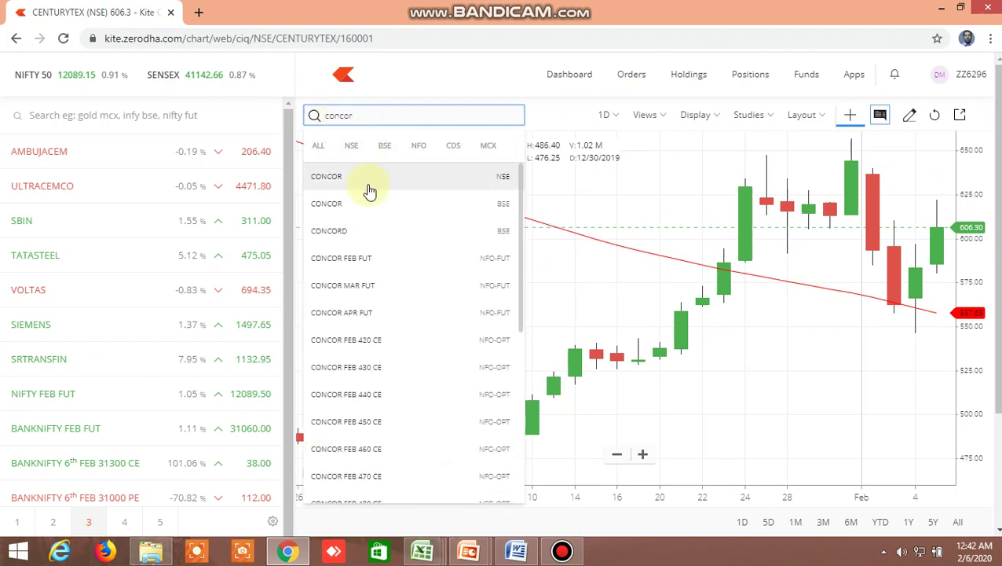
{"action": "left_click", "coordinate": [366, 180]}
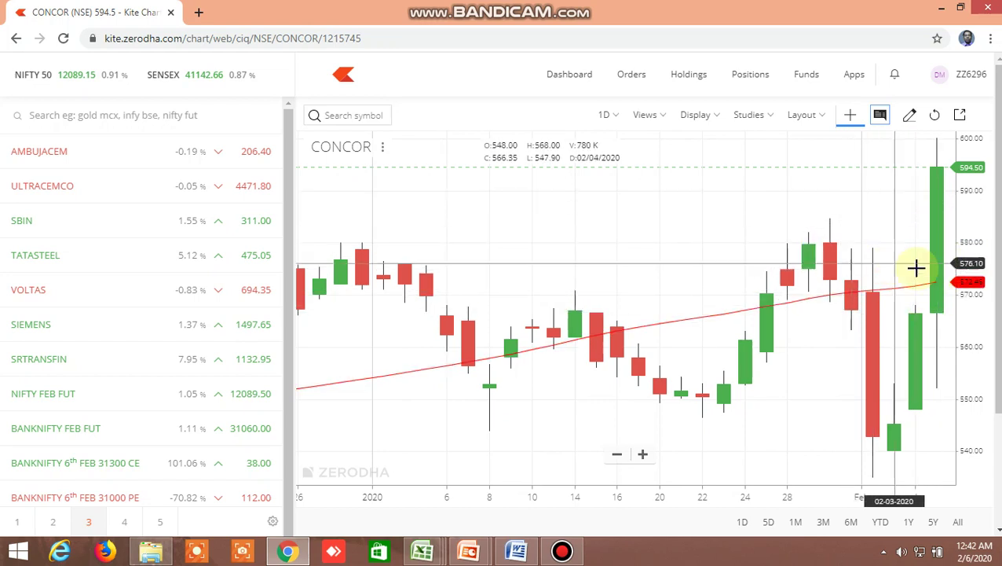
- Inspect the 100 MA CUT formula in row 40 of the Excel workbook and load the NSE chart for CUMMINSIND in Zerodha Kite
{"action": "mouse_move", "coordinate": [423, 550]}
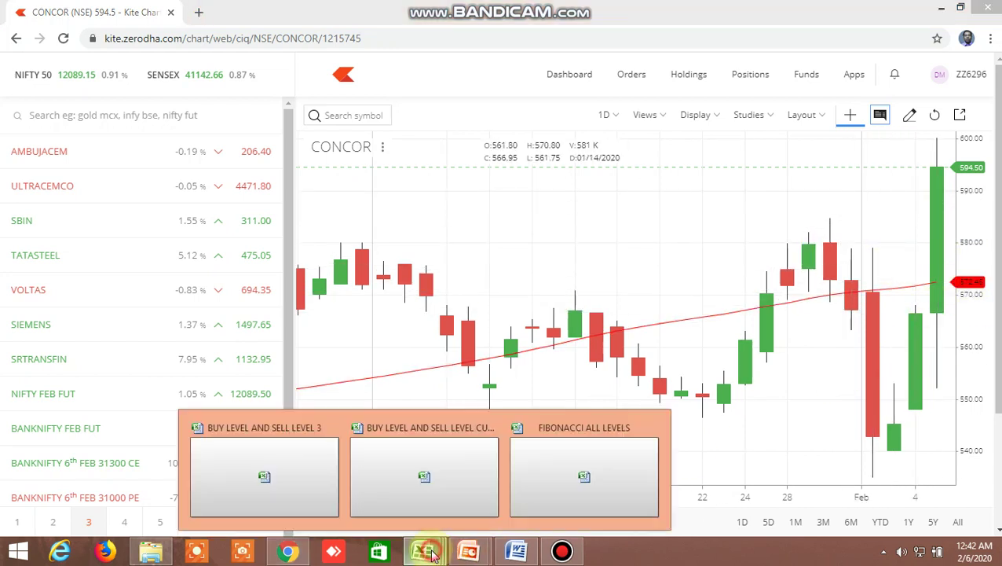
{"action": "left_click", "coordinate": [439, 471]}
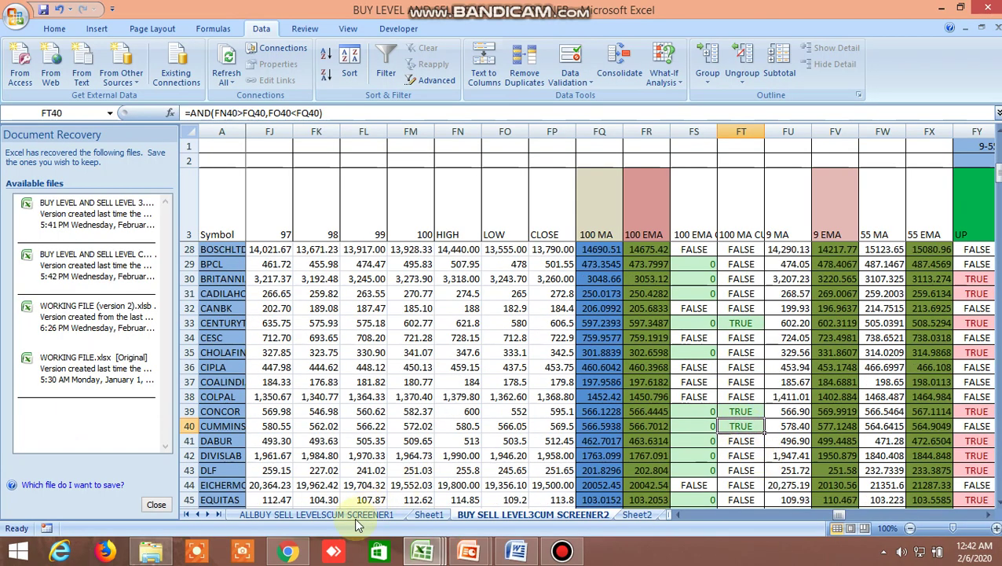
{"action": "left_click", "coordinate": [286, 553]}
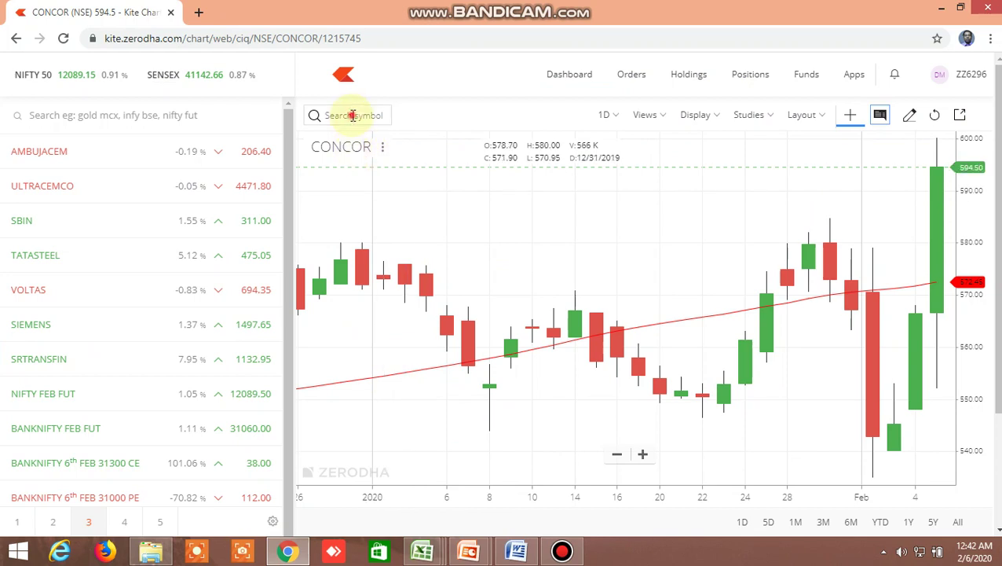
{"action": "type", "text": "cumm"}
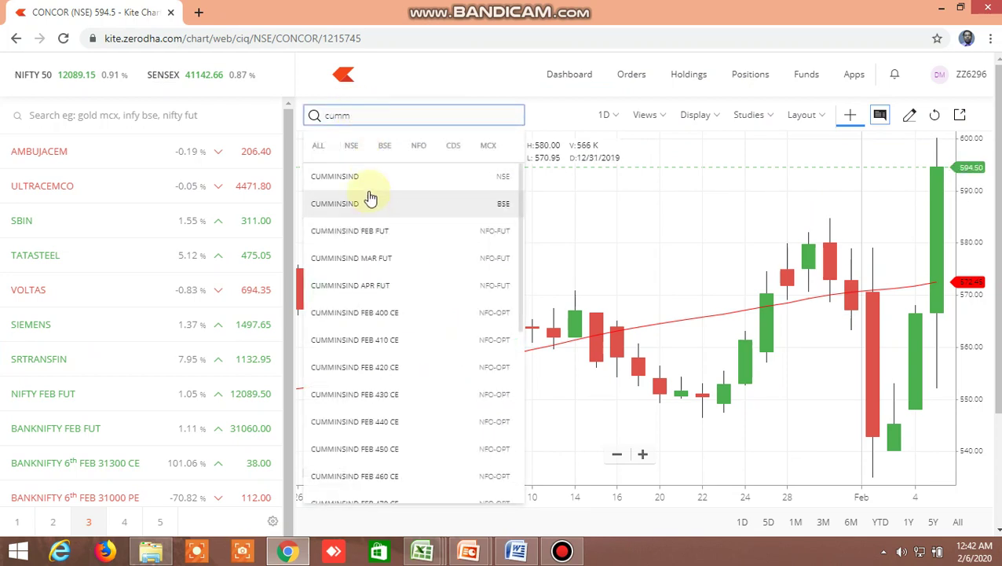
{"action": "left_click", "coordinate": [366, 180]}
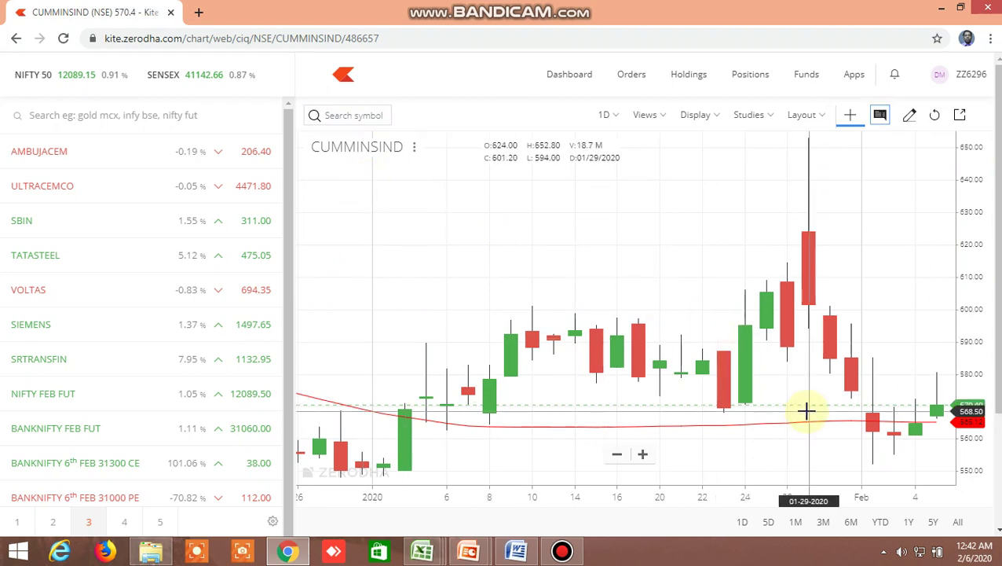
{"action": "scroll", "coordinate": [894, 430], "scroll_direction": "up", "scroll_amount": 3}
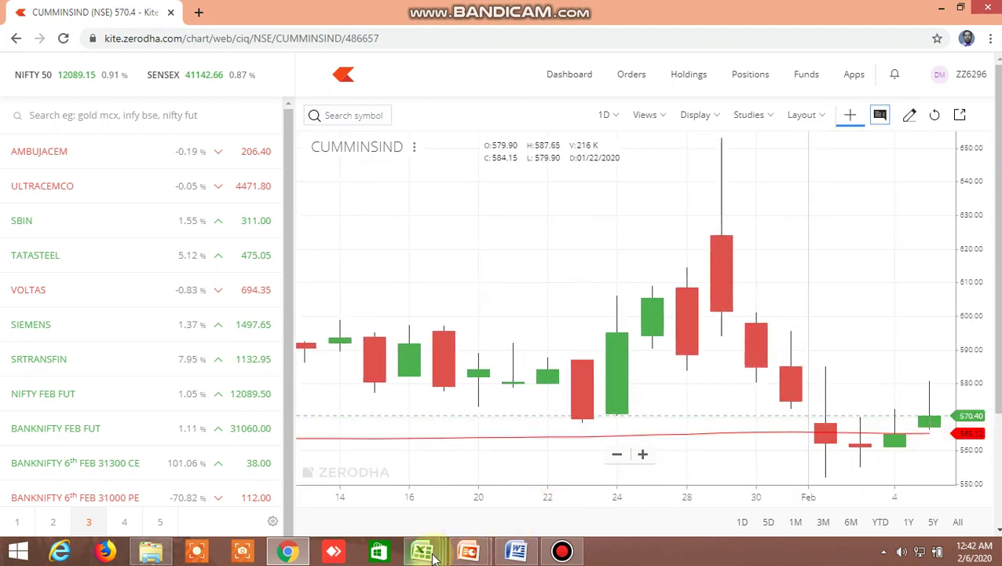
- Return to the screener workbook in Excel and open the INSIDE THE BAR WITH NR7 sheet
{"action": "mouse_move", "coordinate": [422, 550]}
{"action": "left_click", "coordinate": [441, 476]}
{"action": "left_click", "coordinate": [638, 515]}
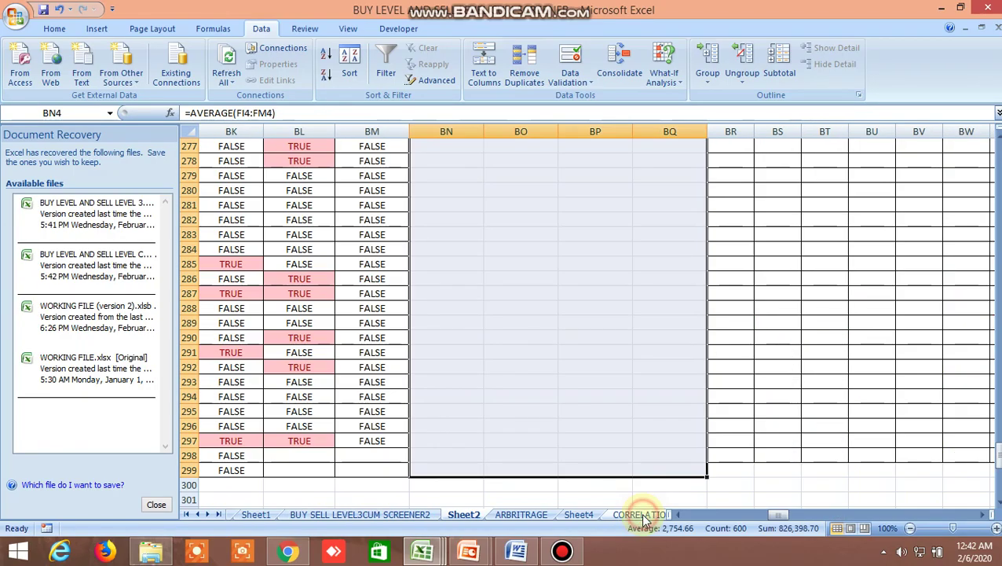
{"action": "left_click", "coordinate": [643, 514]}
{"action": "left_click", "coordinate": [635, 515]}
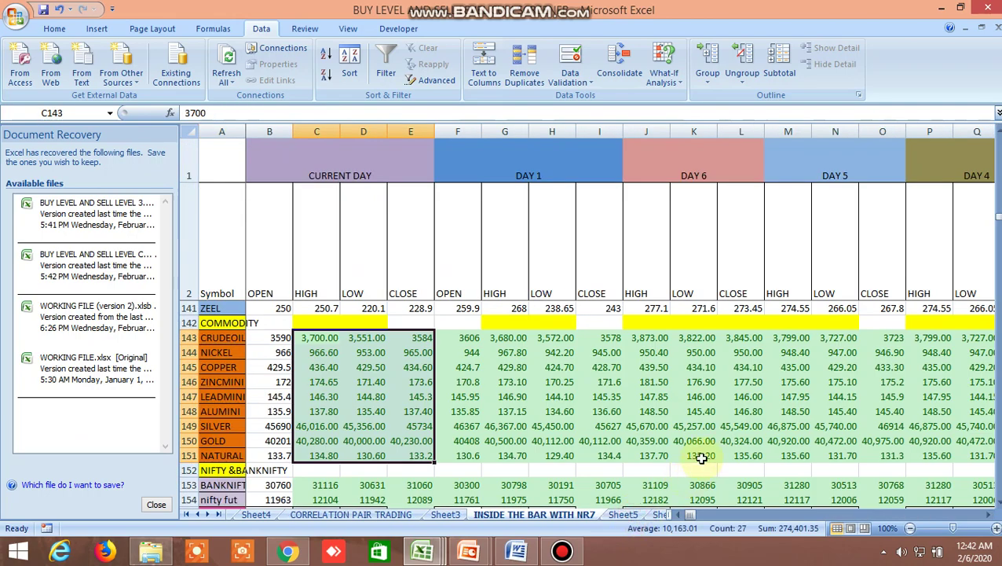
- Inspect the 1 DAY and NR4 formulas under INSIDE THE BAR for ACC in row 3
{"action": "scroll", "coordinate": [675, 365], "scroll_direction": "up", "scroll_amount": 1}
{"action": "scroll", "coordinate": [647, 355], "scroll_direction": "up", "scroll_amount": 8}
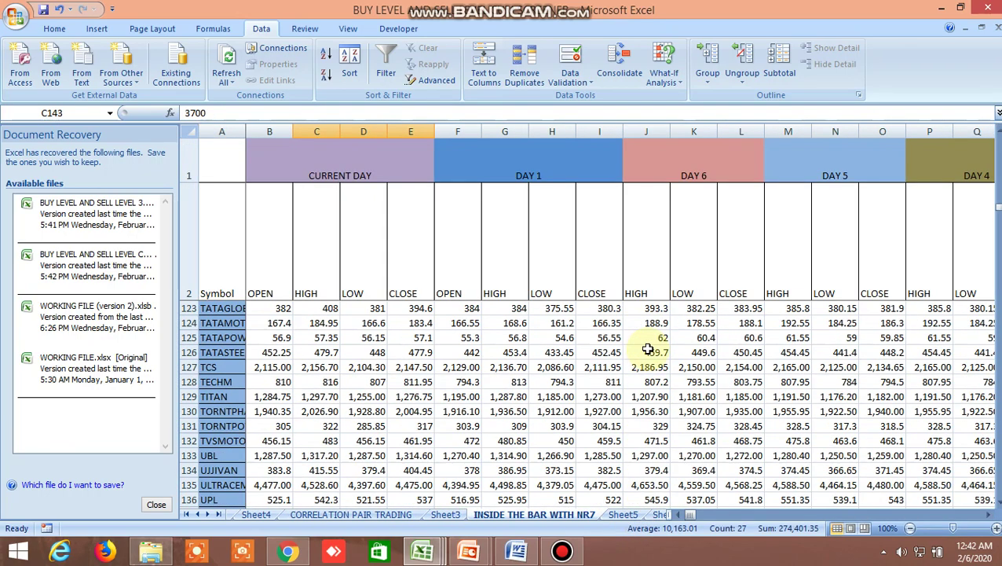
{"action": "scroll", "coordinate": [648, 344], "scroll_direction": "up", "scroll_amount": 13}
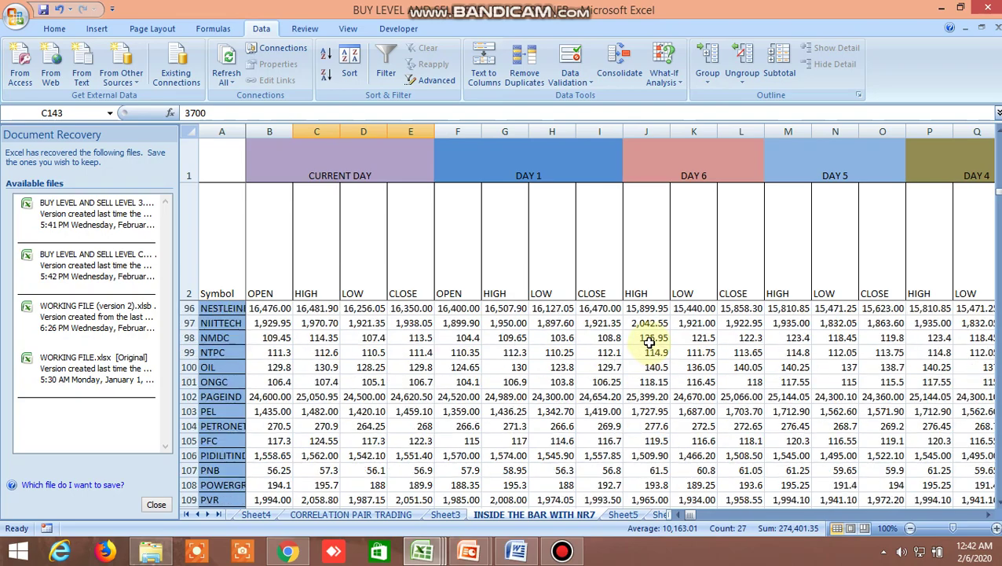
{"action": "scroll", "coordinate": [651, 339], "scroll_direction": "up", "scroll_amount": 12}
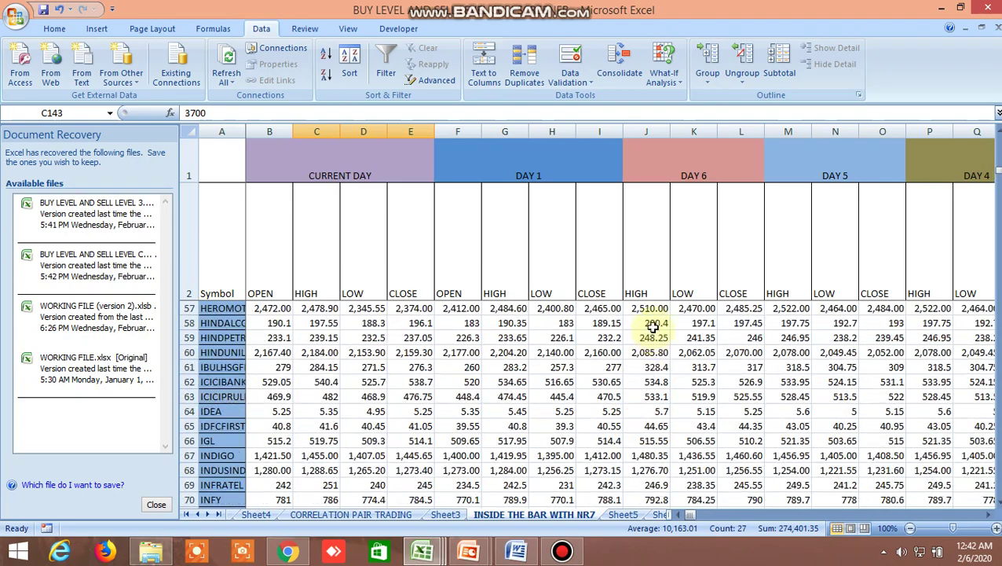
{"action": "scroll", "coordinate": [651, 318], "scroll_direction": "up", "scroll_amount": 12}
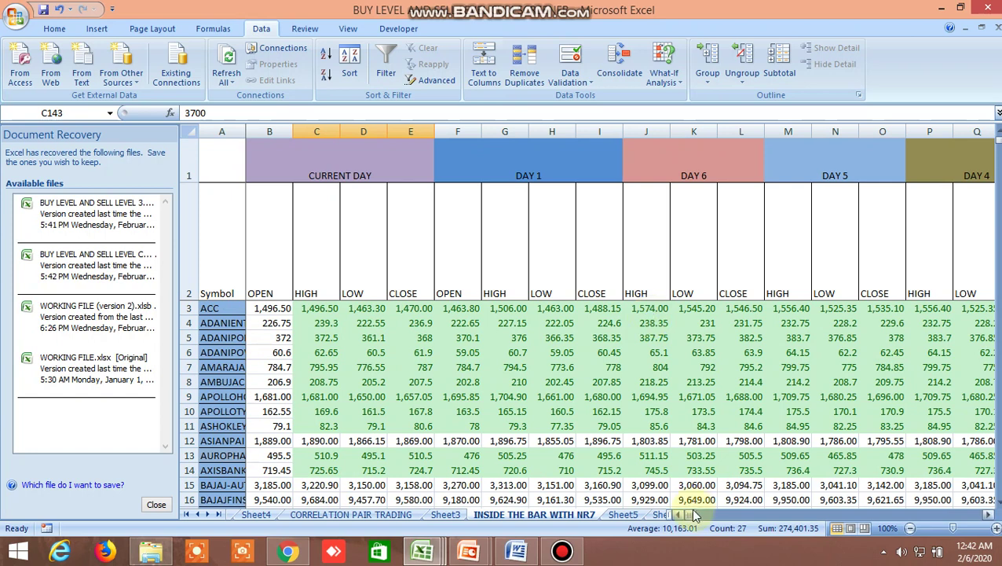
{"action": "left_click_drag", "start_coordinate": [691, 514], "coordinate": [706, 528]}
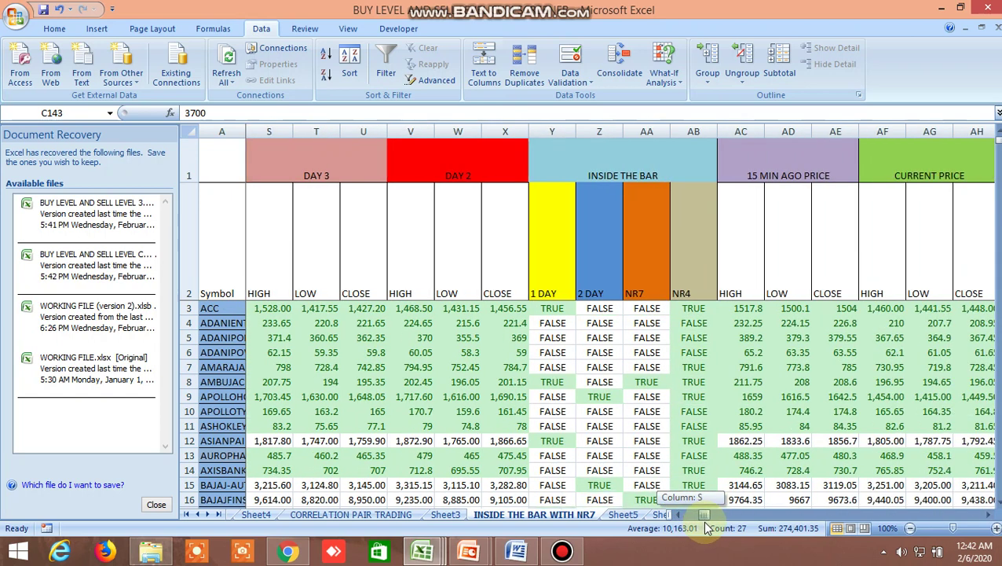
{"action": "left_click", "coordinate": [560, 310]}
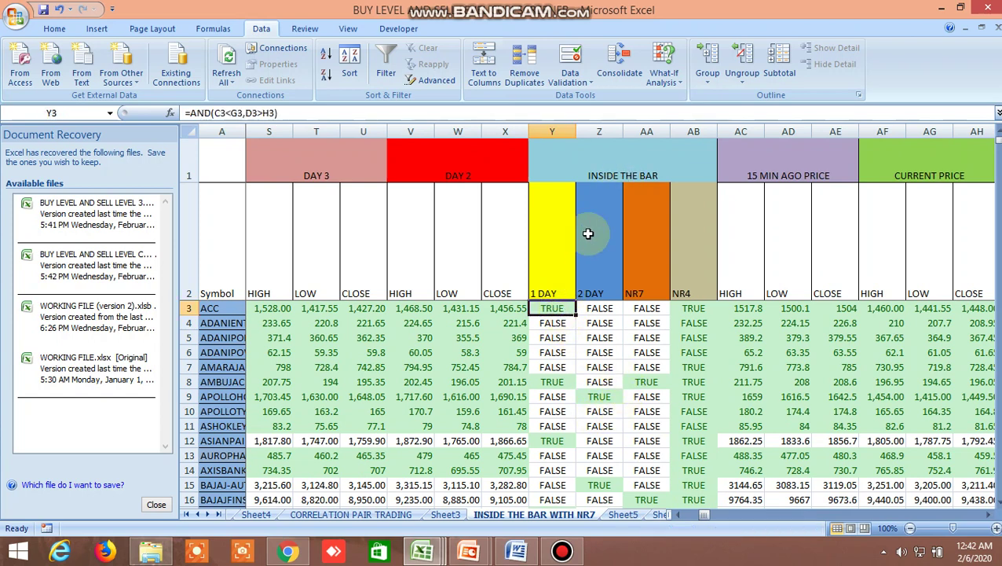
{"action": "left_click", "coordinate": [688, 306]}
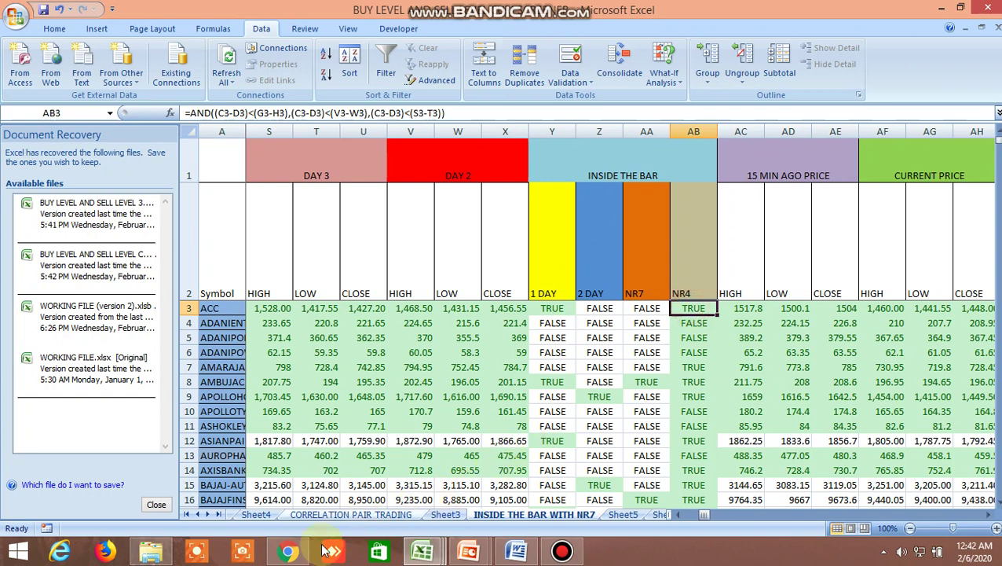
- Switch to Zerodha Kite in Chrome and load the NSE chart for ACC
{"action": "left_click", "coordinate": [289, 551]}
{"action": "left_click", "coordinate": [349, 117]}
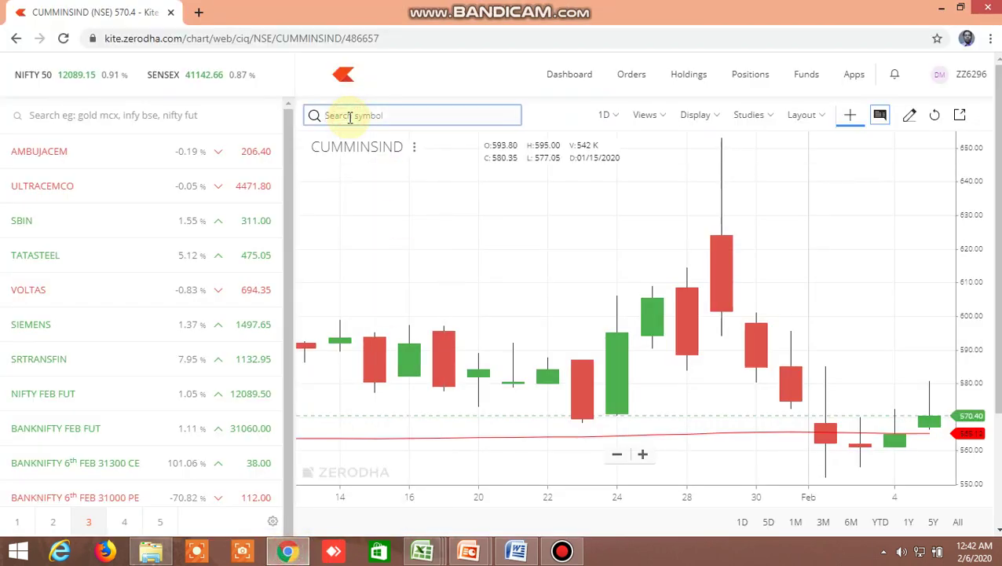
{"action": "type", "text": "acc"}
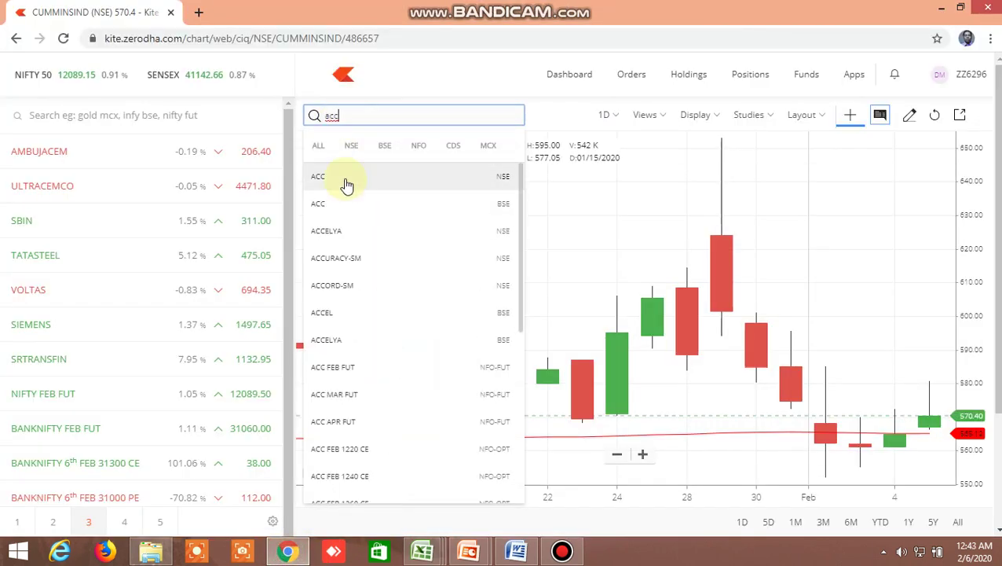
{"action": "left_click", "coordinate": [346, 178]}
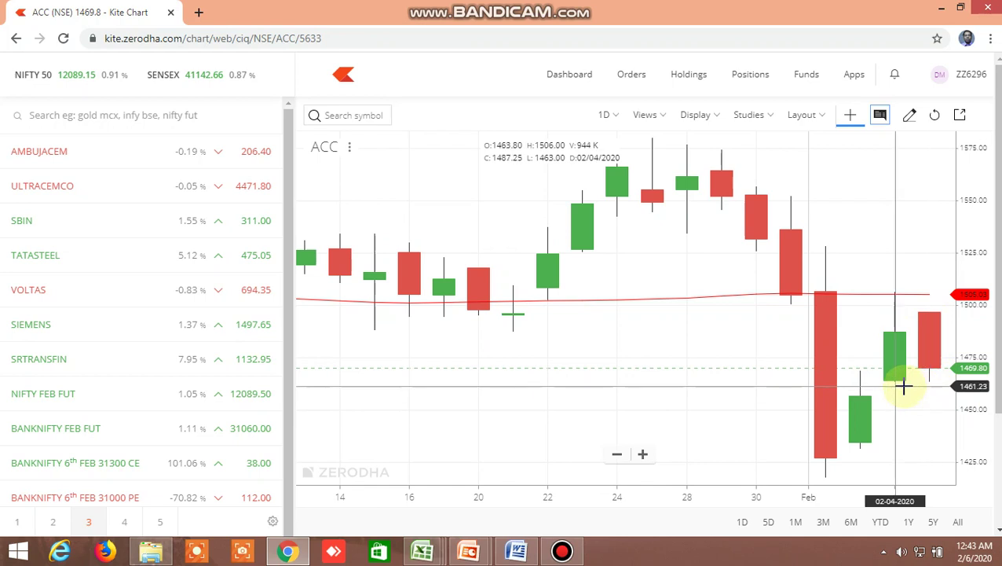
- Return to the screener workbook in Excel and review the FIB BUY and FIB SELL 7 DAYS columns and the 1 DAY formula in row 8
{"action": "mouse_move", "coordinate": [435, 558]}
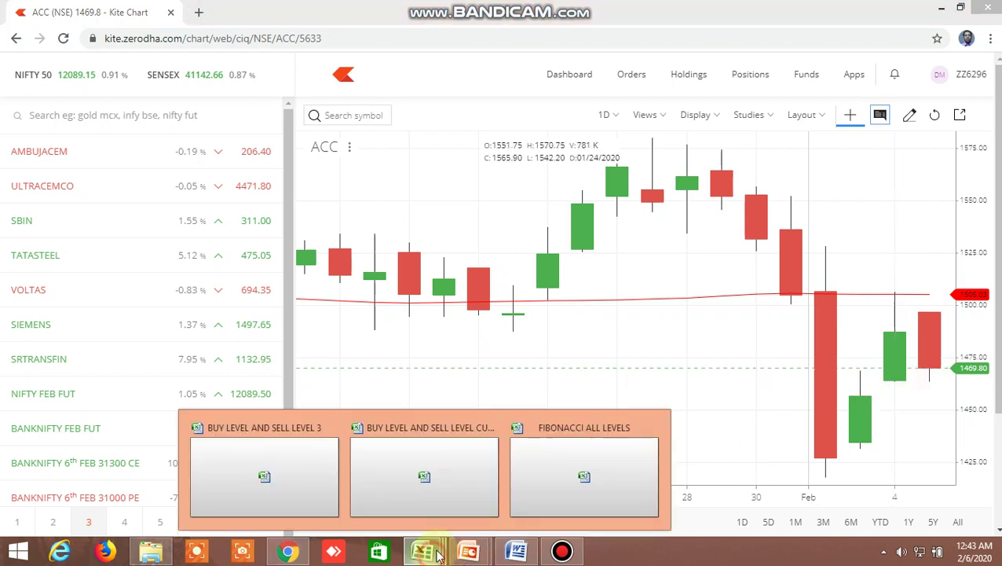
{"action": "left_click", "coordinate": [462, 474]}
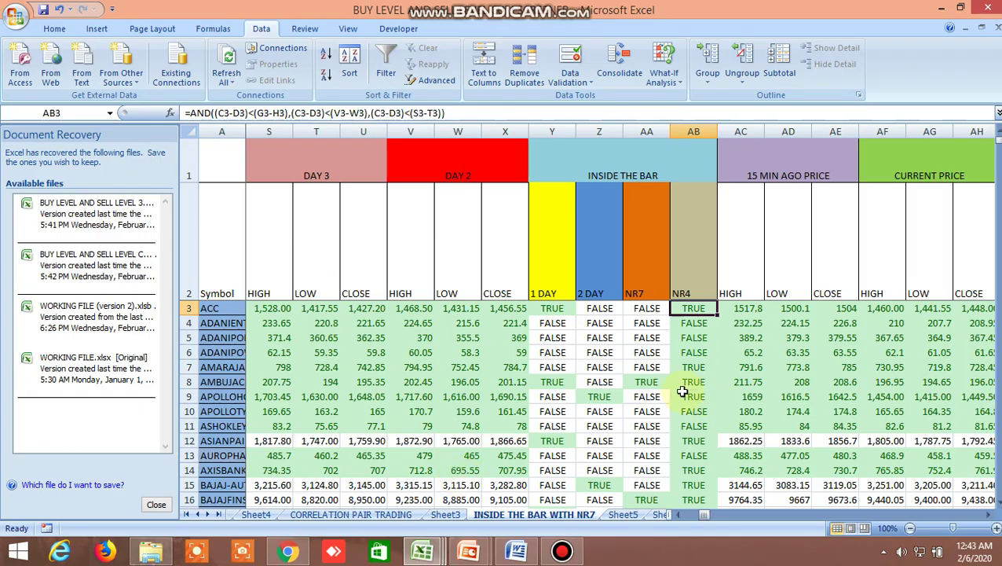
{"action": "scroll", "coordinate": [625, 374], "scroll_direction": "down", "scroll_amount": 1}
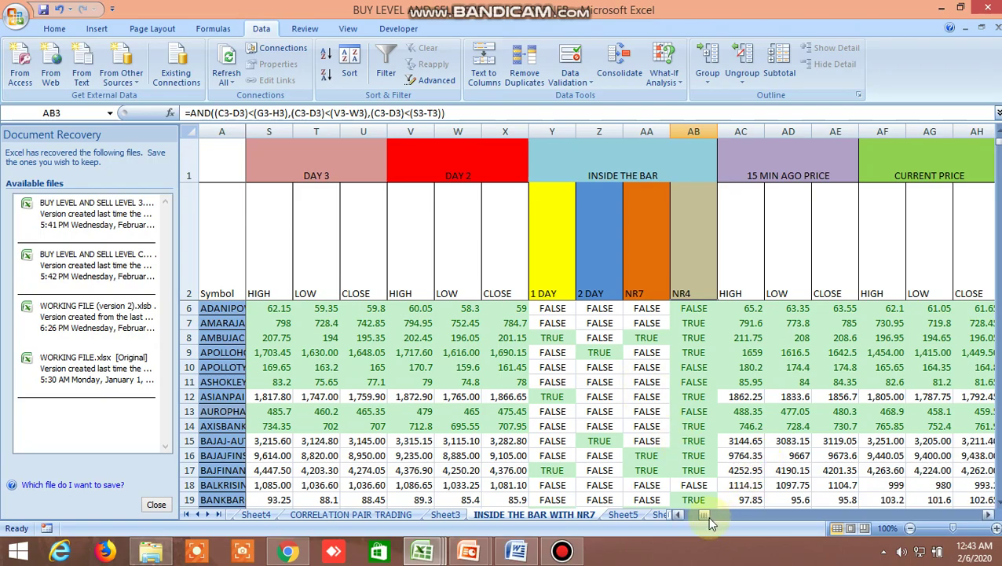
{"action": "left_click_drag", "start_coordinate": [702, 513], "coordinate": [836, 501]}
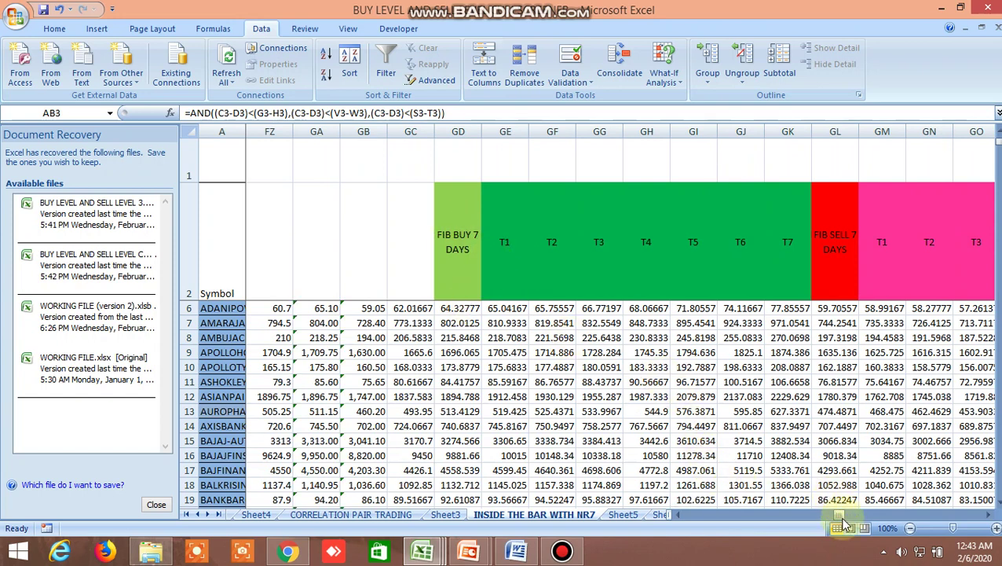
{"action": "left_click_drag", "start_coordinate": [839, 519], "coordinate": [706, 508]}
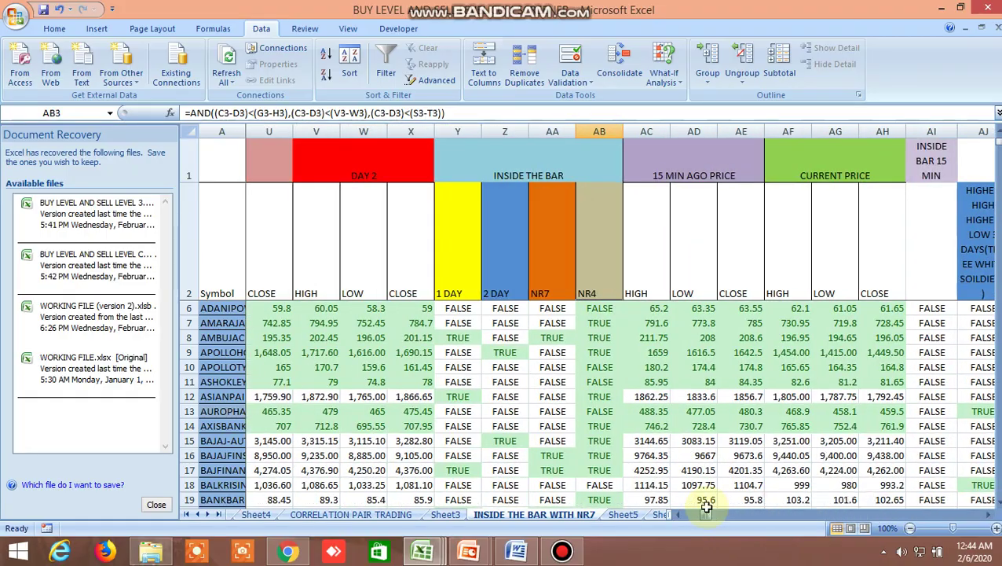
{"action": "left_click", "coordinate": [457, 339]}
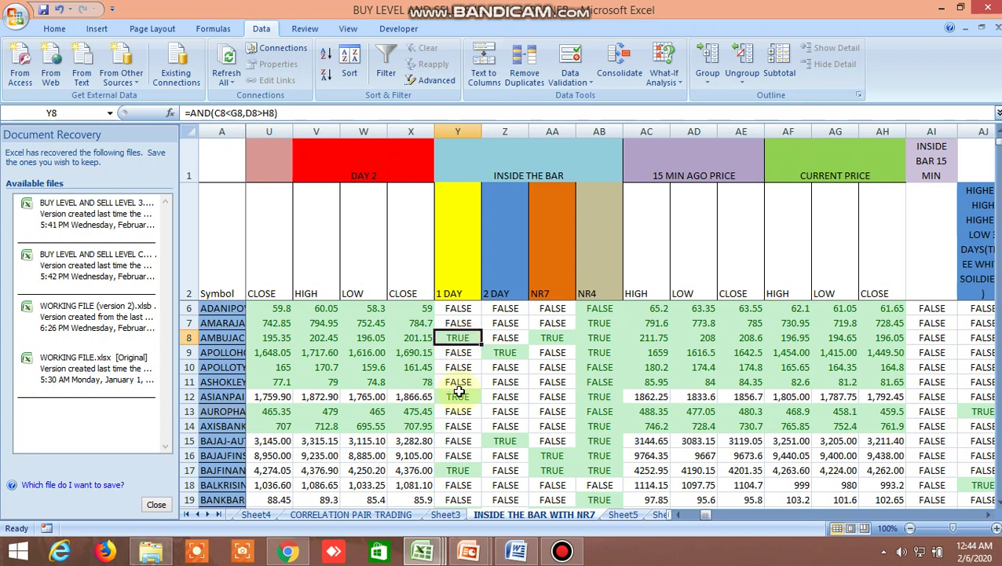
- Switch to Zerodha Kite in Chrome and load the NSE chart for AMBUJACEM
{"action": "left_click", "coordinate": [291, 552]}
{"action": "left_click", "coordinate": [354, 114]}
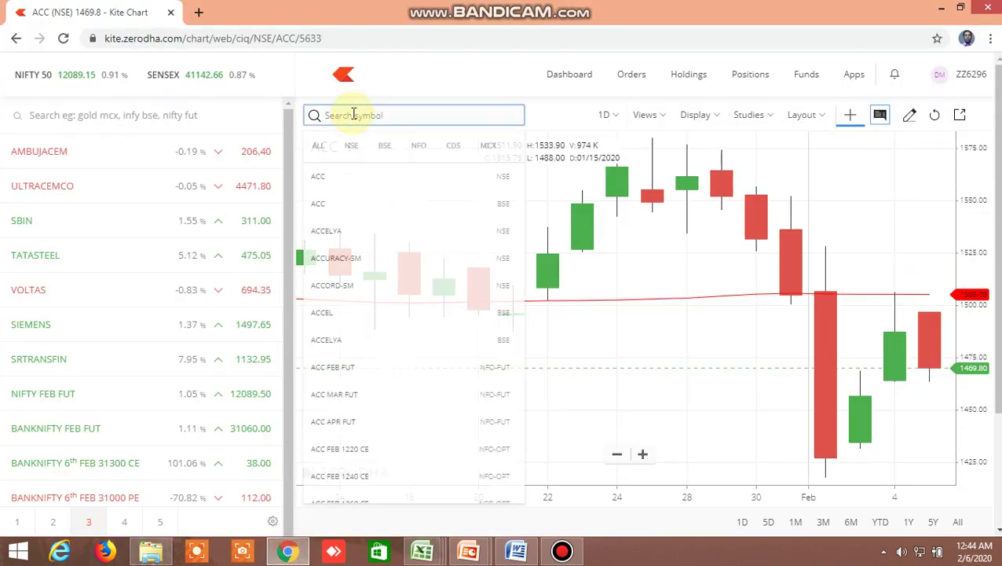
{"action": "type", "text": "ambujace"}
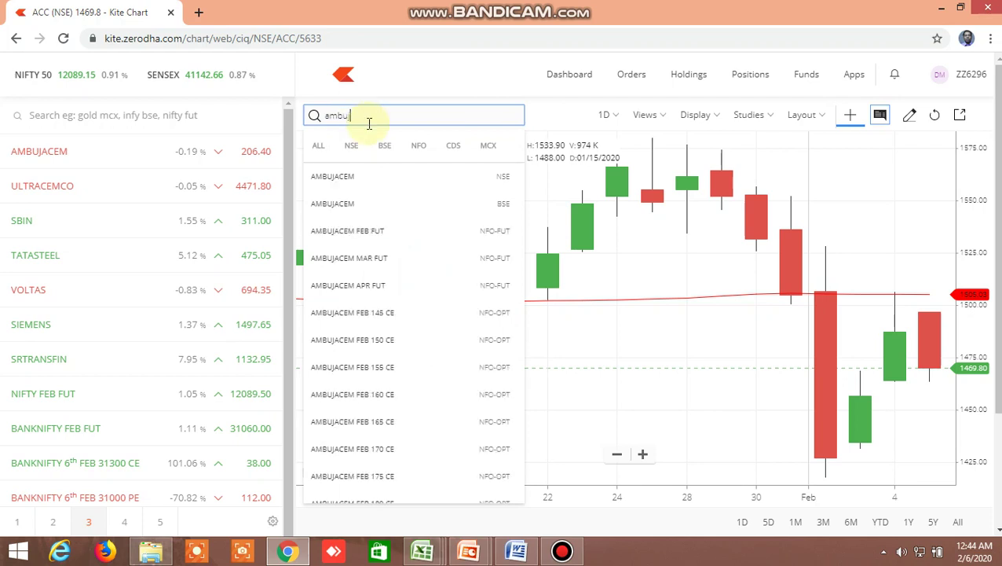
{"action": "left_click", "coordinate": [361, 174]}
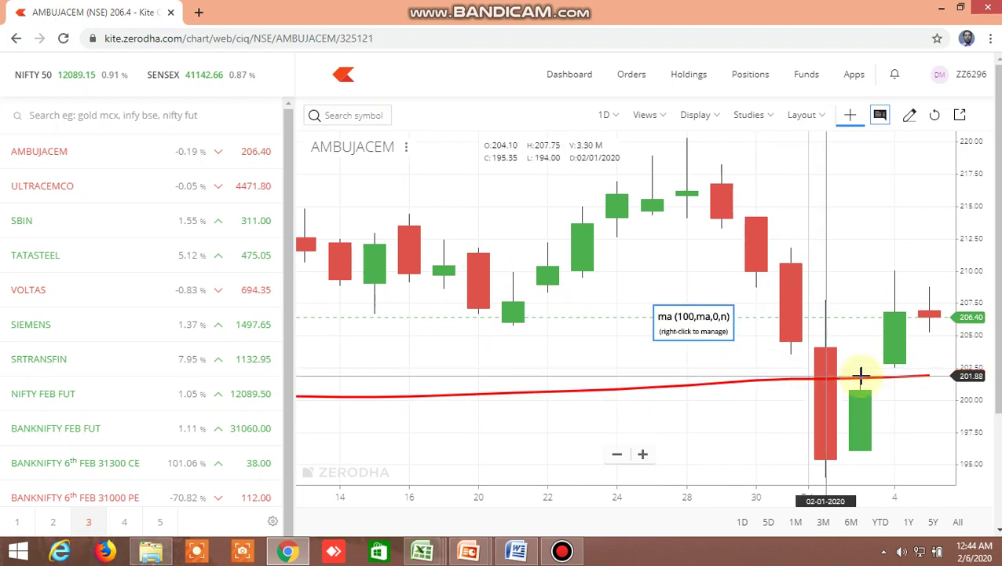